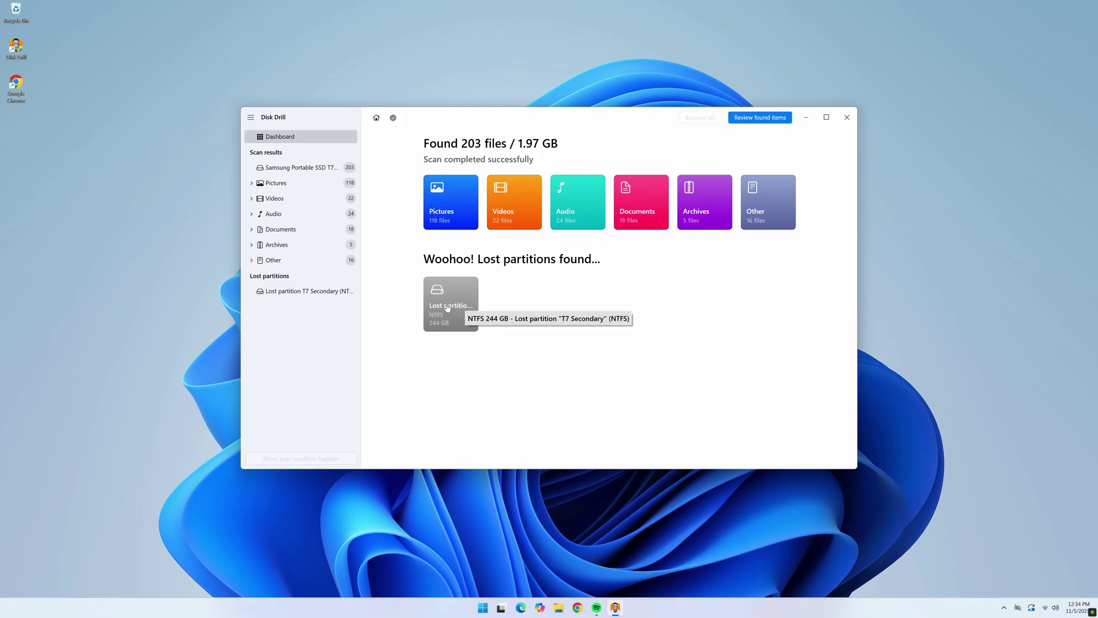
Open the lost T7 Secondary partition and view IMG_0675.JPG full size, then close the viewer
left_click(448, 307)
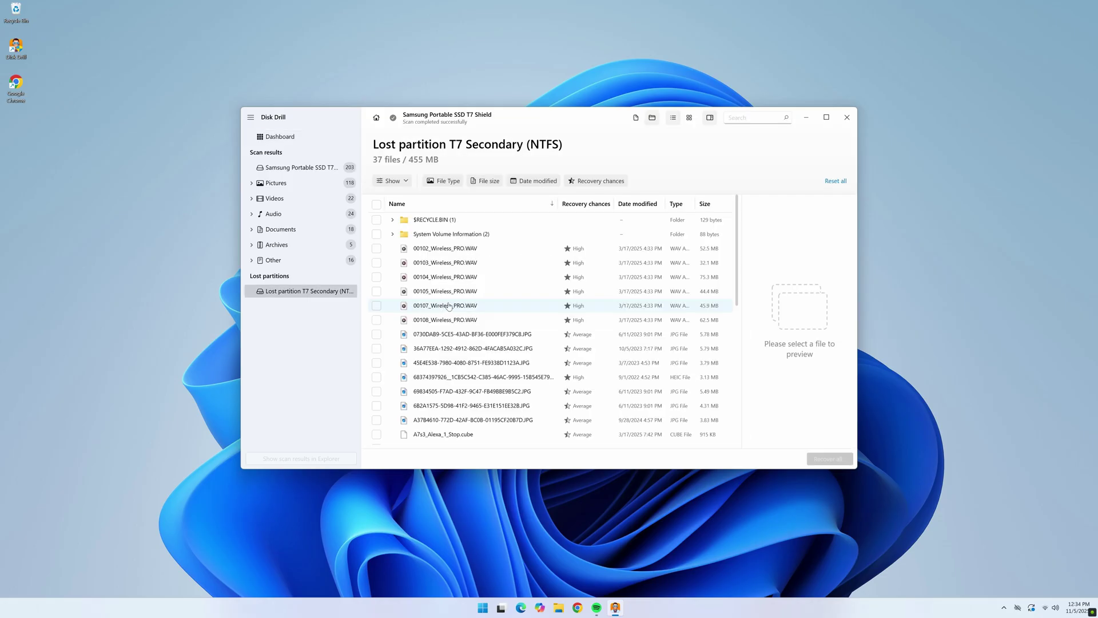
scroll(449, 308, "down", 5)
left_click(444, 368)
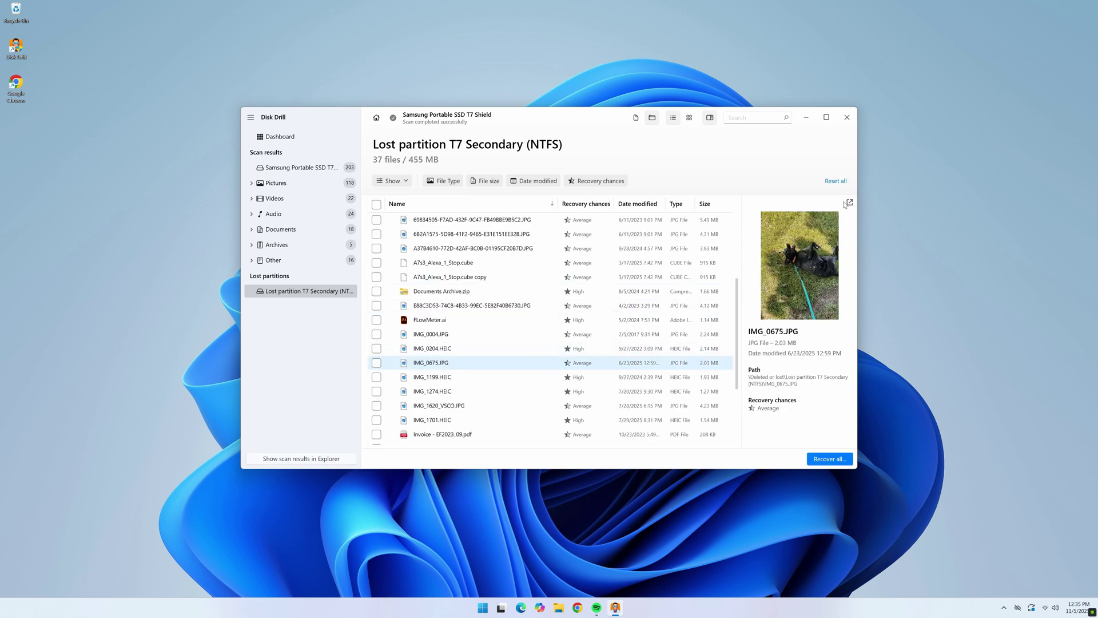
left_click(849, 203)
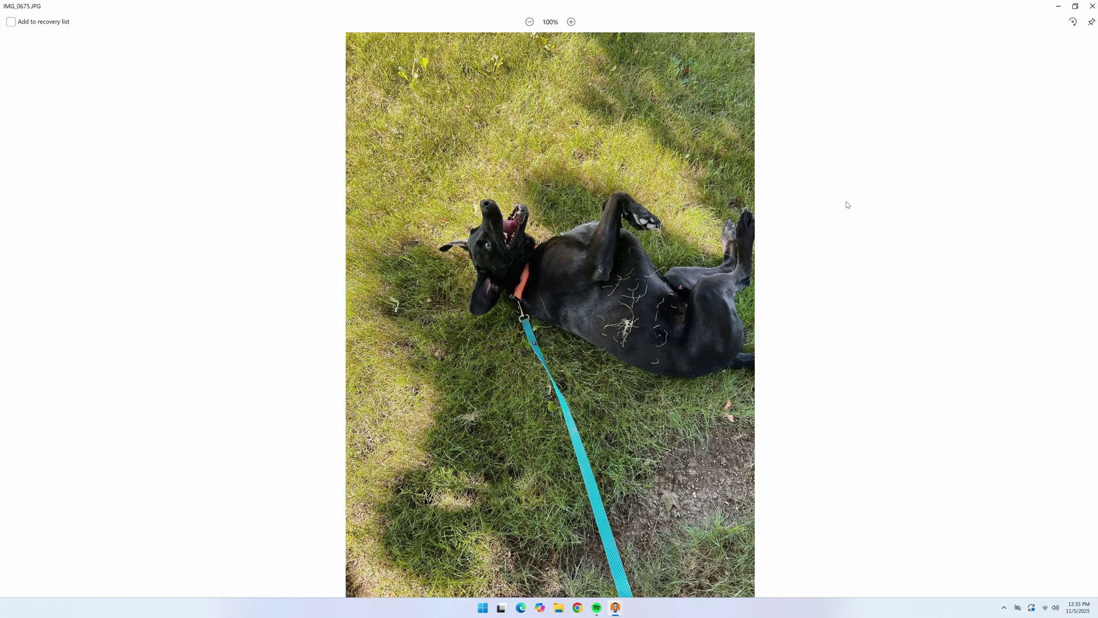
left_click(1093, 6)
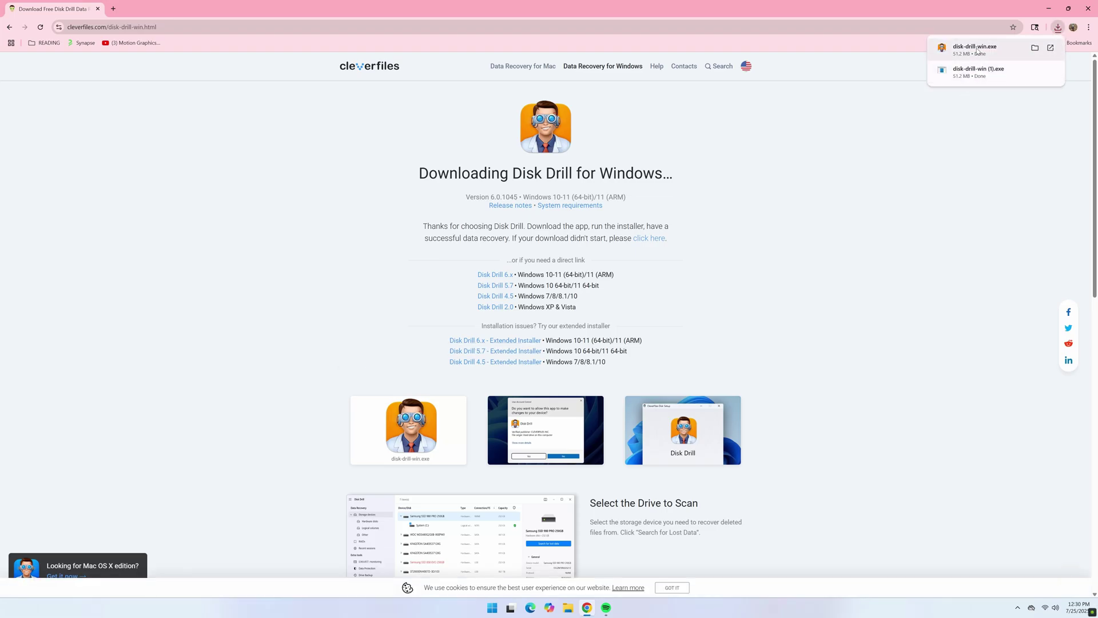
Run disk-drill-win.exe from Chrome's downloads and start the Disk Drill installation
left_click(976, 48)
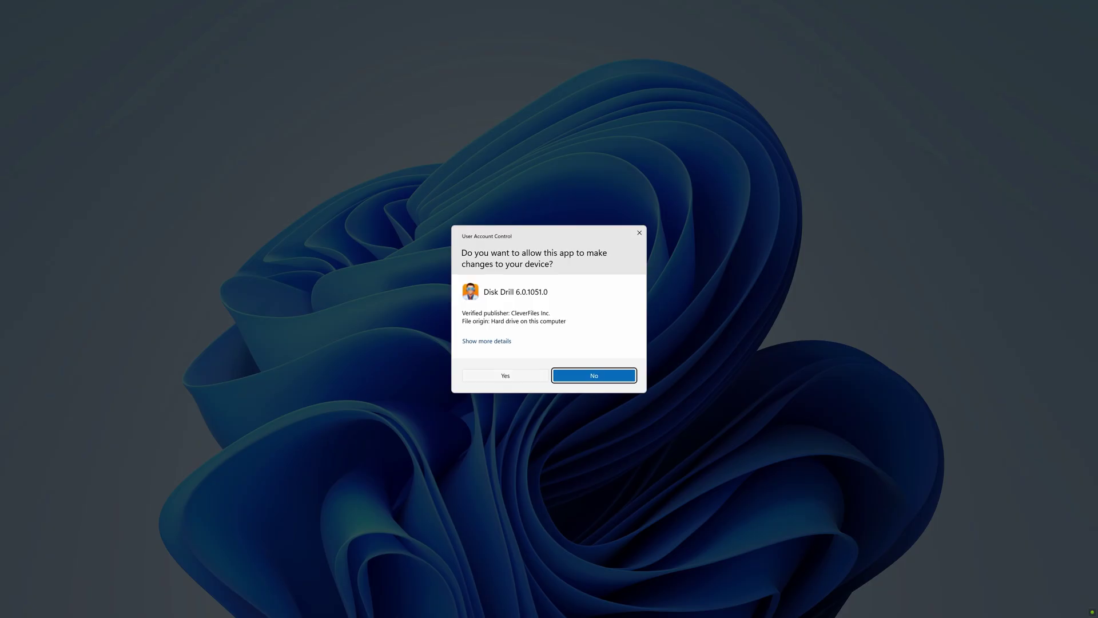
left_click(533, 376)
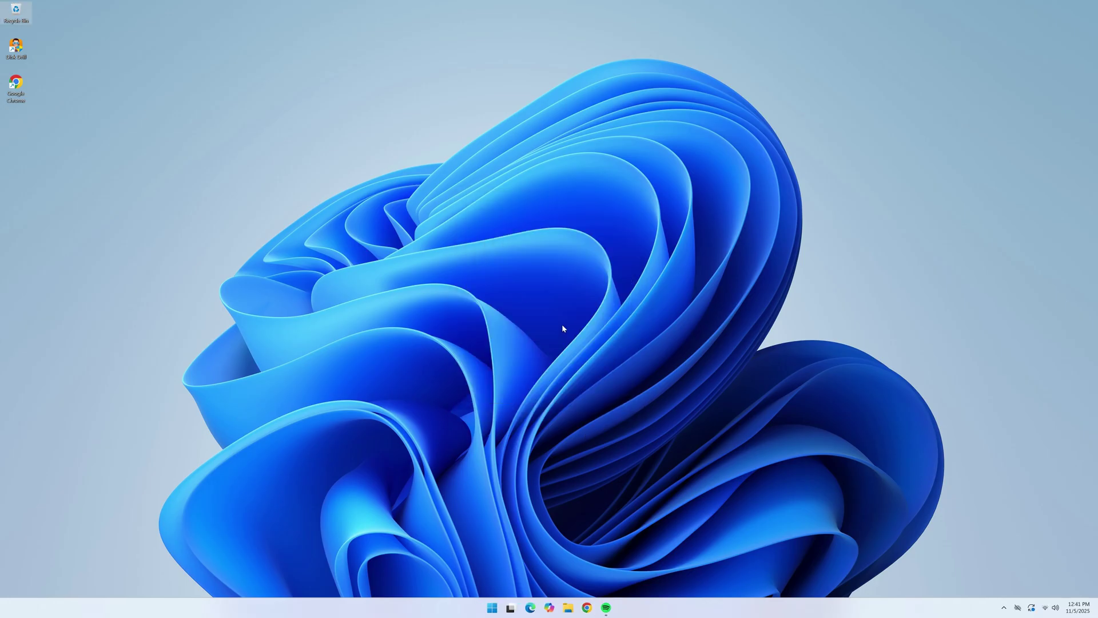
Launch Disk Drill with admin rights and show the Samsung Portable SSD T7 Shield's details
double_click(14, 48)
left_click(484, 381)
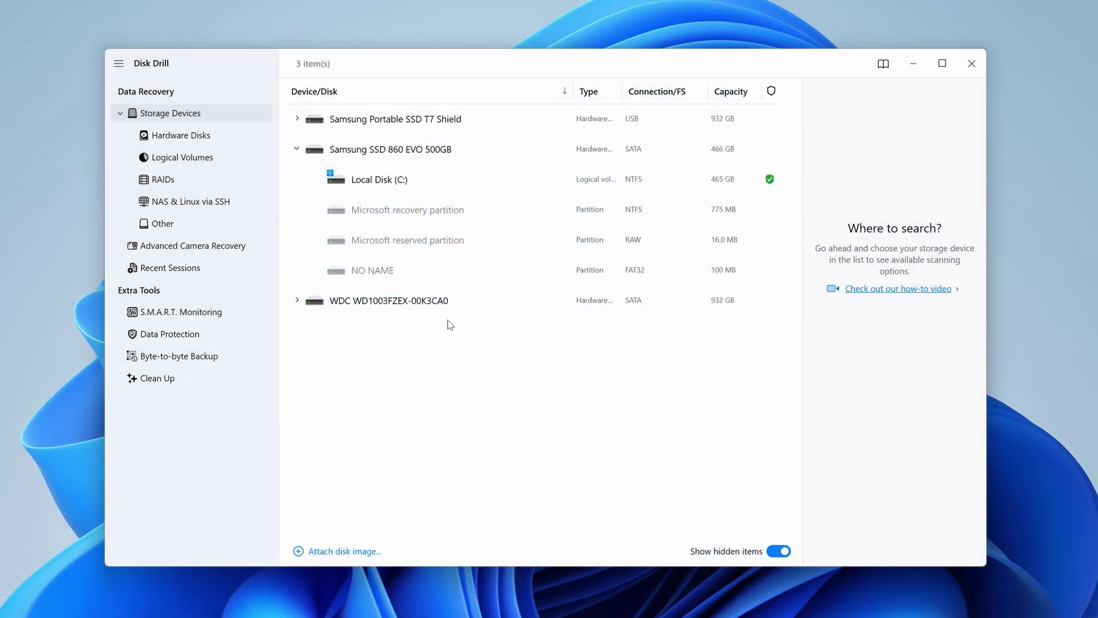
left_click(415, 309)
left_click(418, 134)
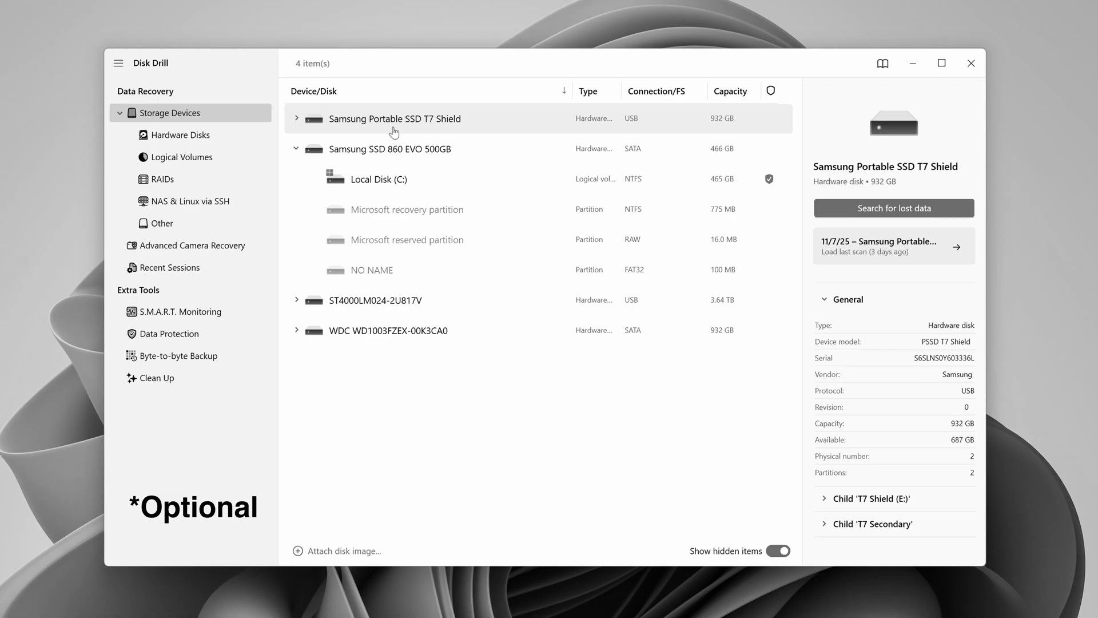
Back up the T7 Shield byte-to-byte into the existing T7 Shield Backup file on another drive
left_click(210, 354)
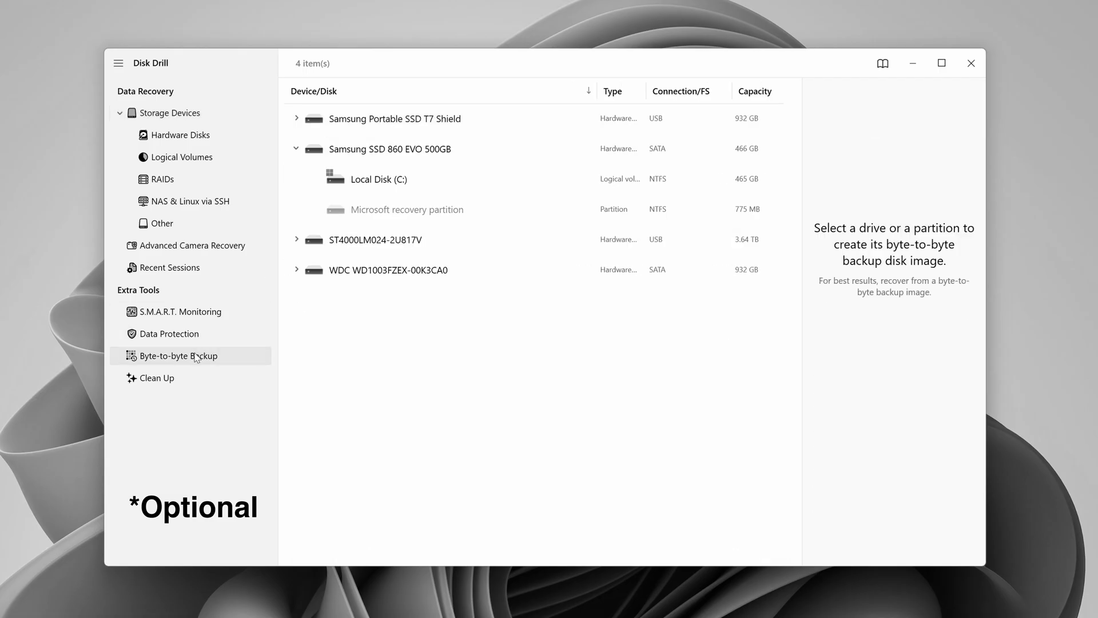
left_click(408, 127)
left_click(839, 211)
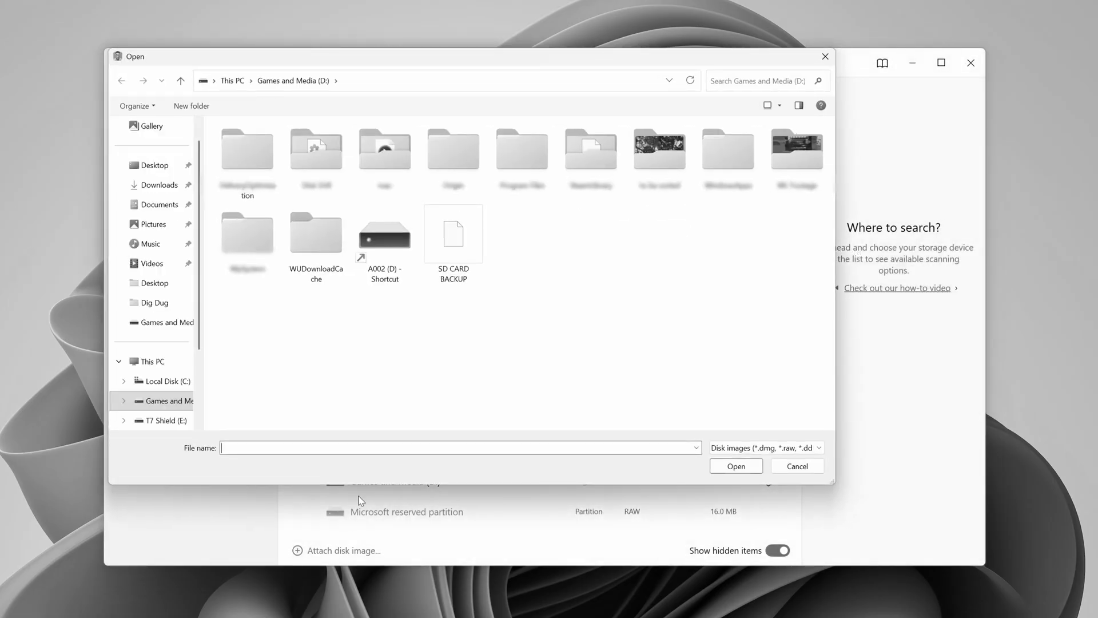
scroll(152, 383, "down", 3)
left_click(155, 361)
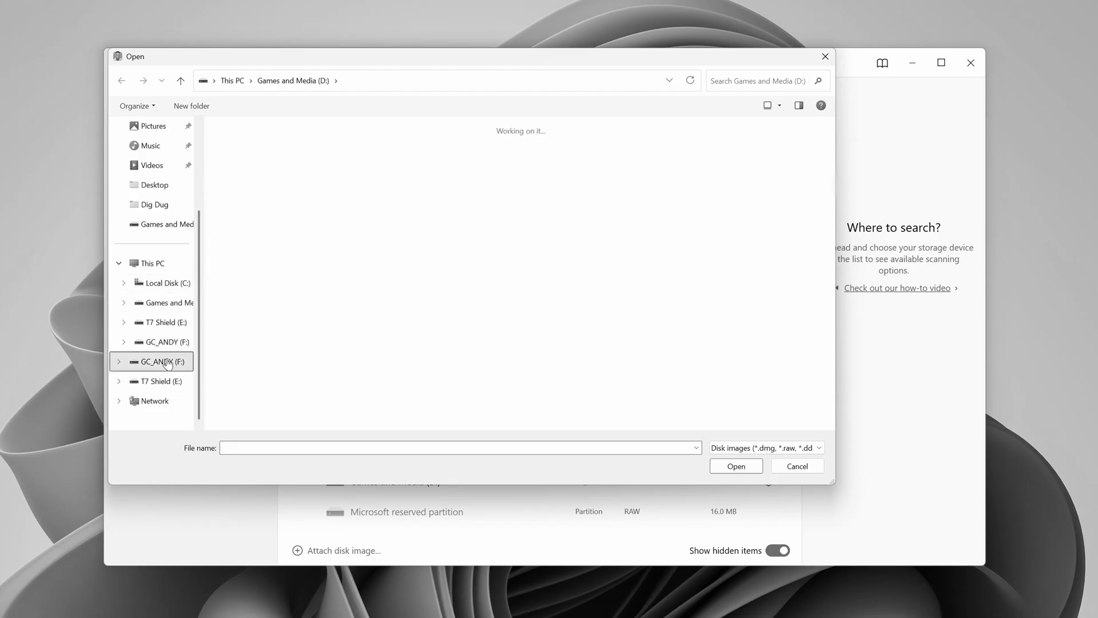
left_click(308, 269)
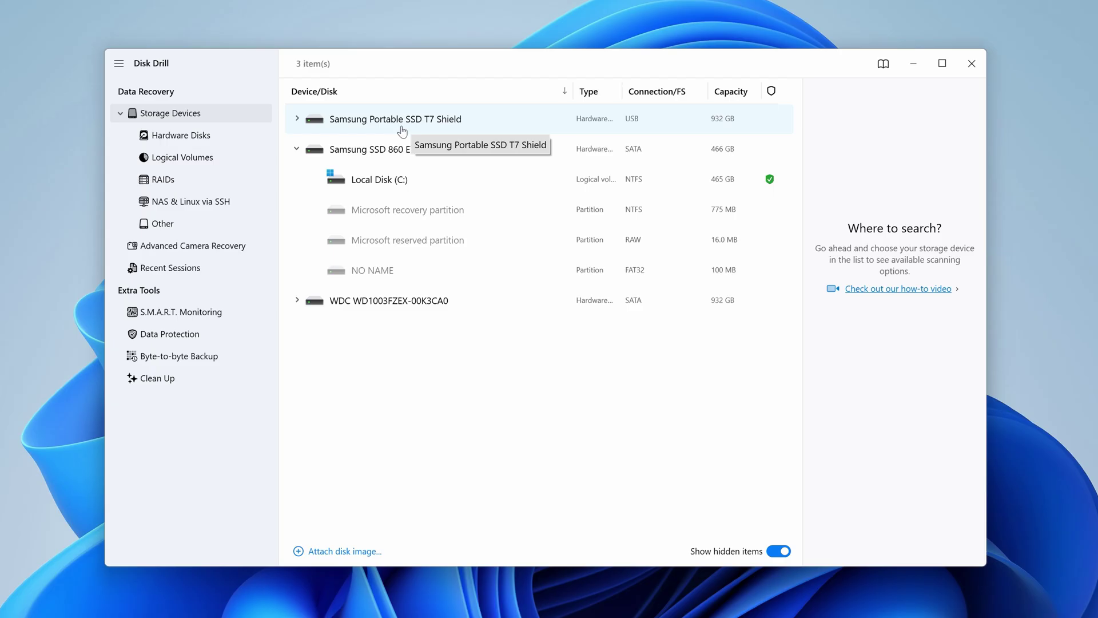
Run a Universal Scan on the Samsung T7 Shield and open the lost T7 Secondary partition's files
left_click(388, 125)
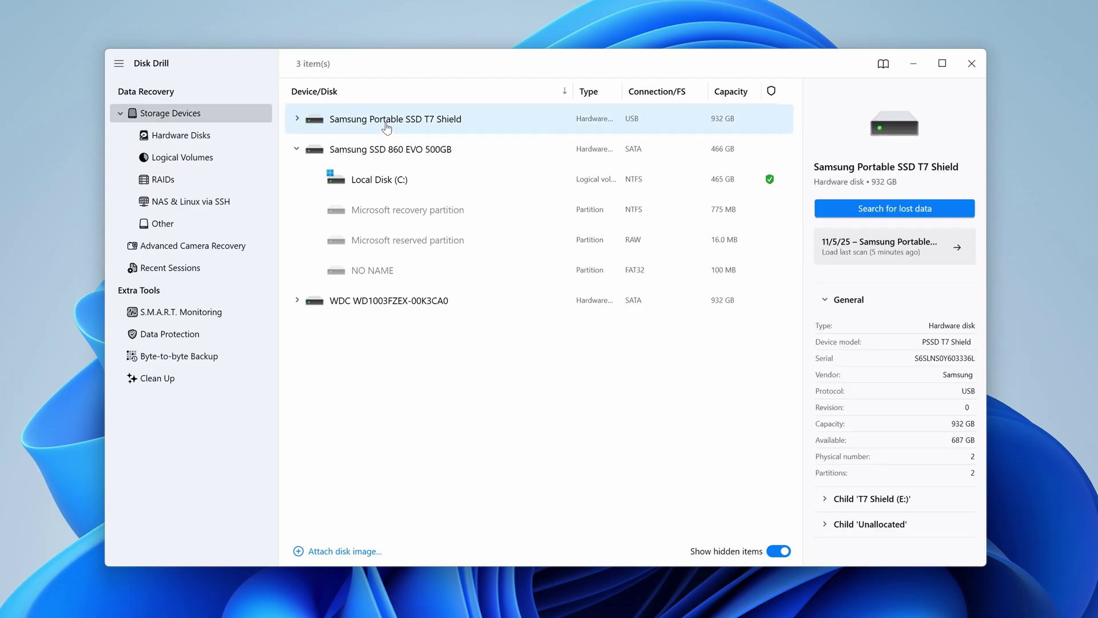
left_click(831, 215)
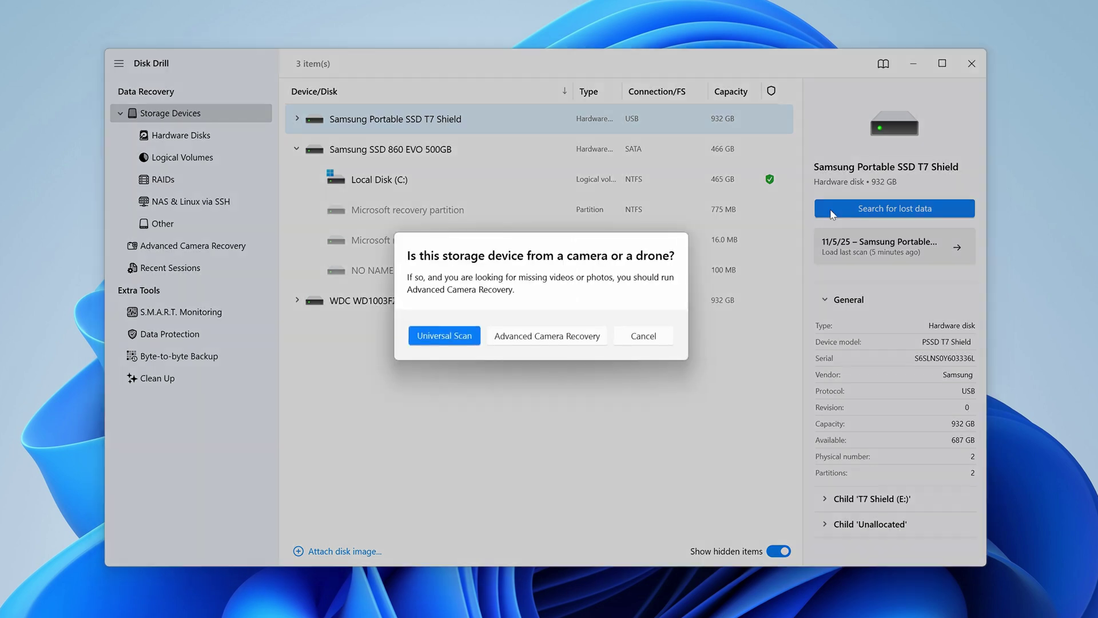
left_click(462, 338)
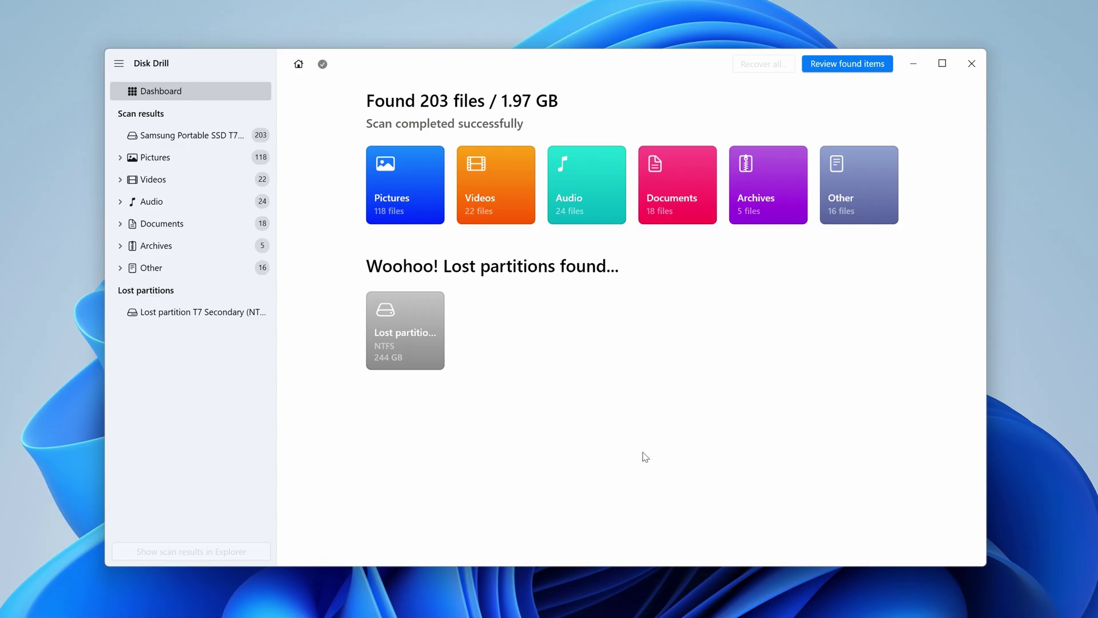
left_click(401, 336)
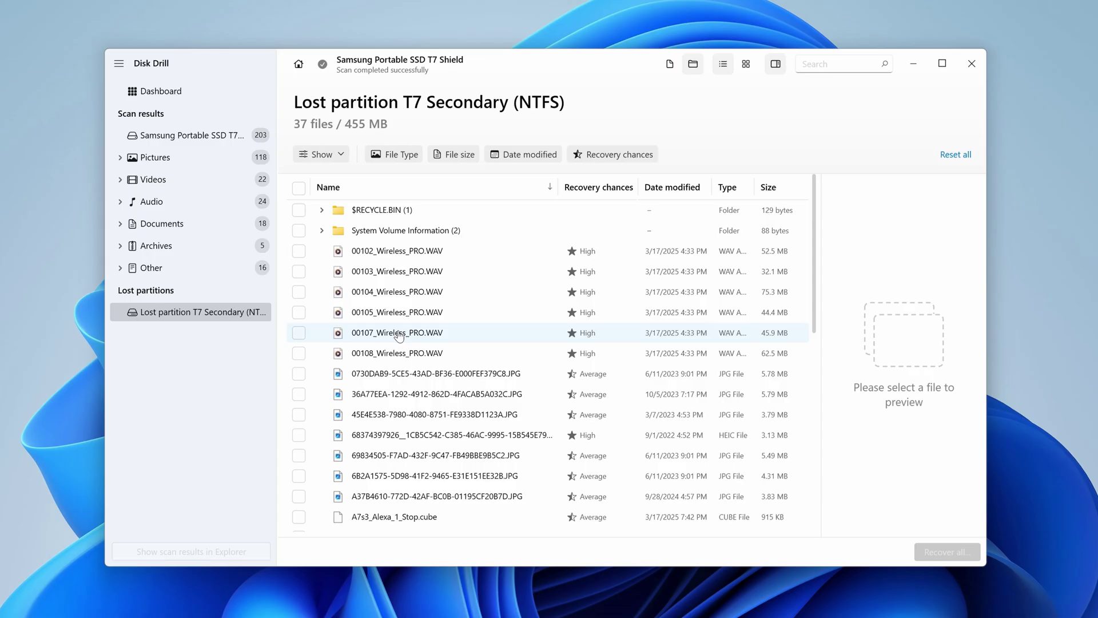
Preview the first JPG dog photo in the lost partition's file list
scroll(403, 334, "down", 1)
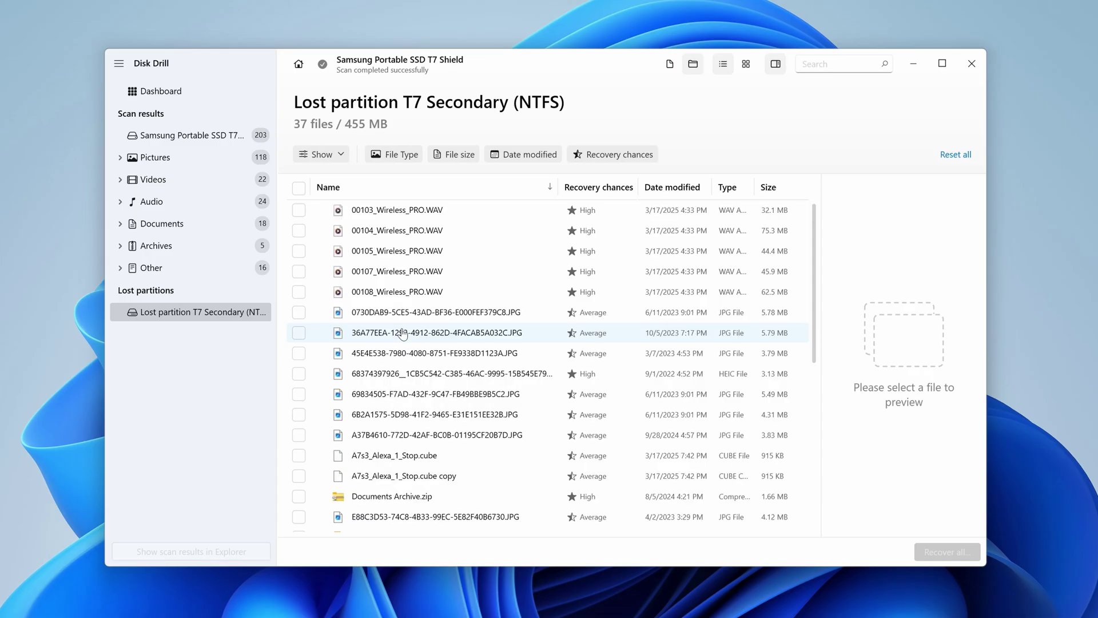
scroll(402, 335, "down", 1)
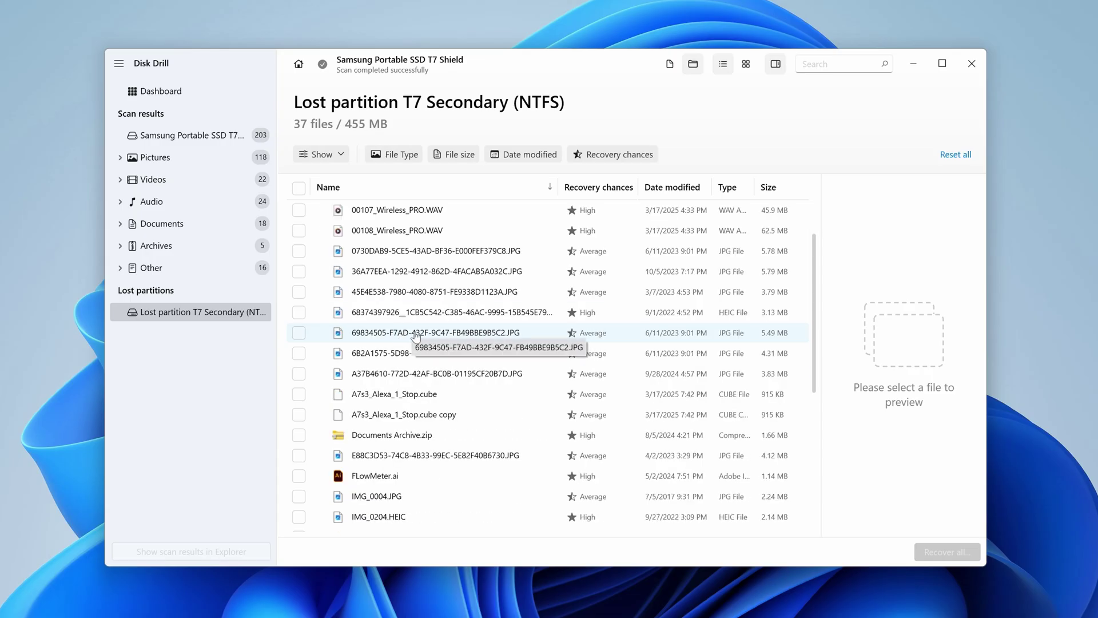
scroll(414, 337, "down", 1)
scroll(414, 337, "up", 3)
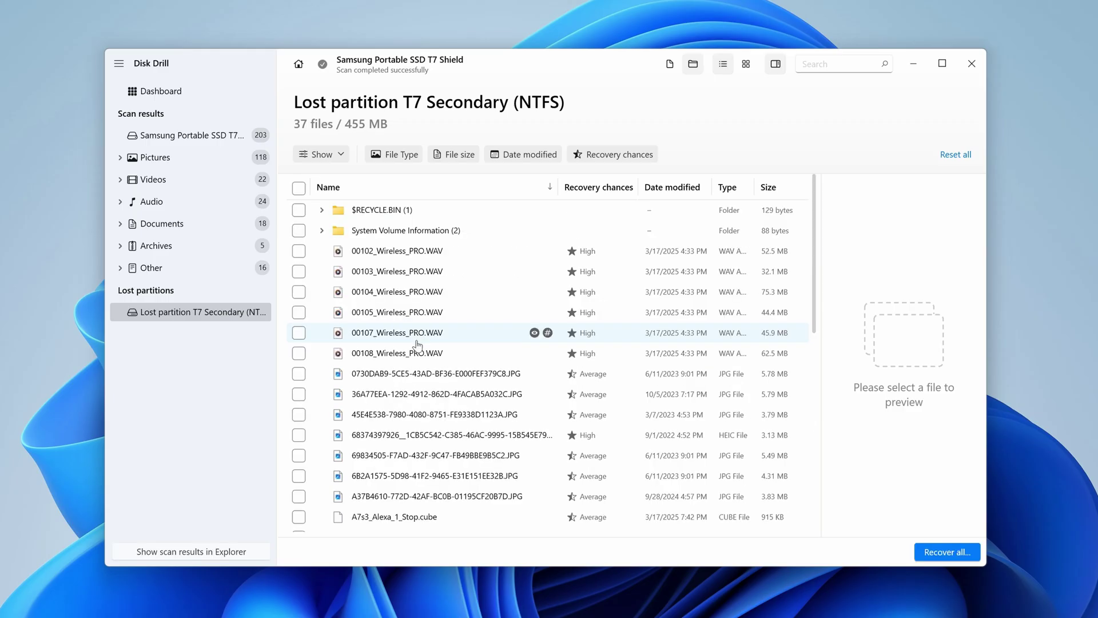
left_click(423, 382)
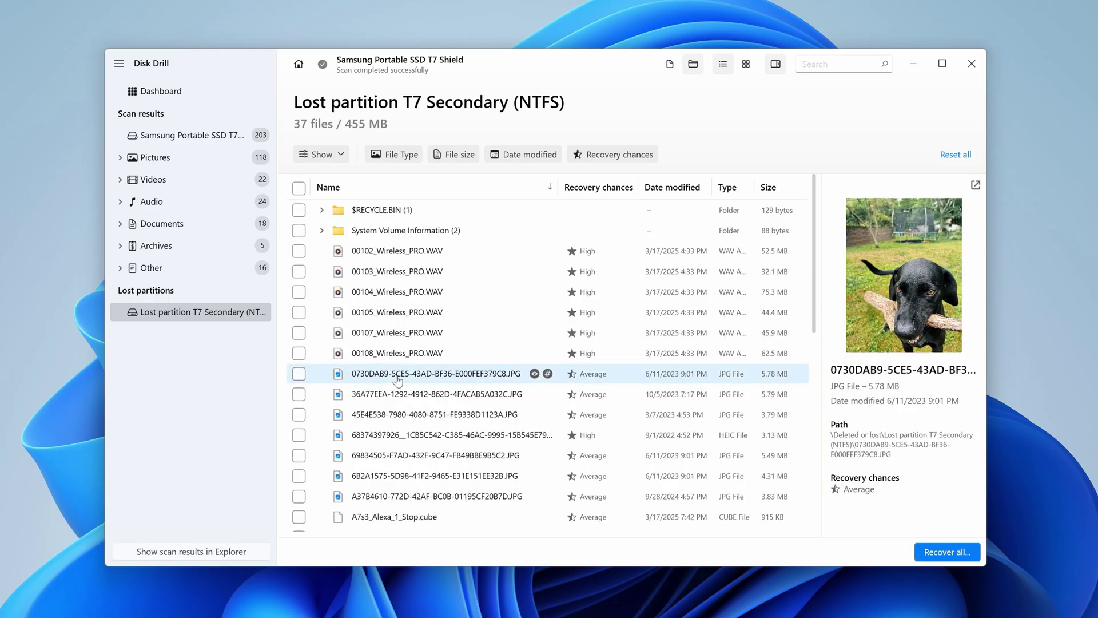
Play MVI_7439.mp4 in the full-size preview
scroll(458, 415, "down", 2)
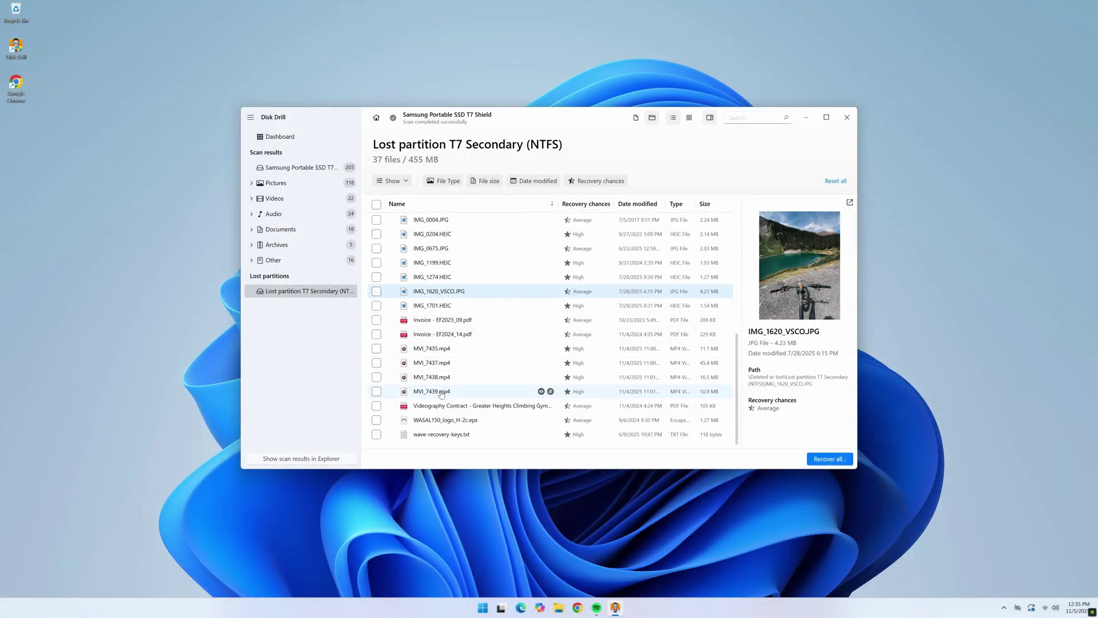
left_click(441, 392)
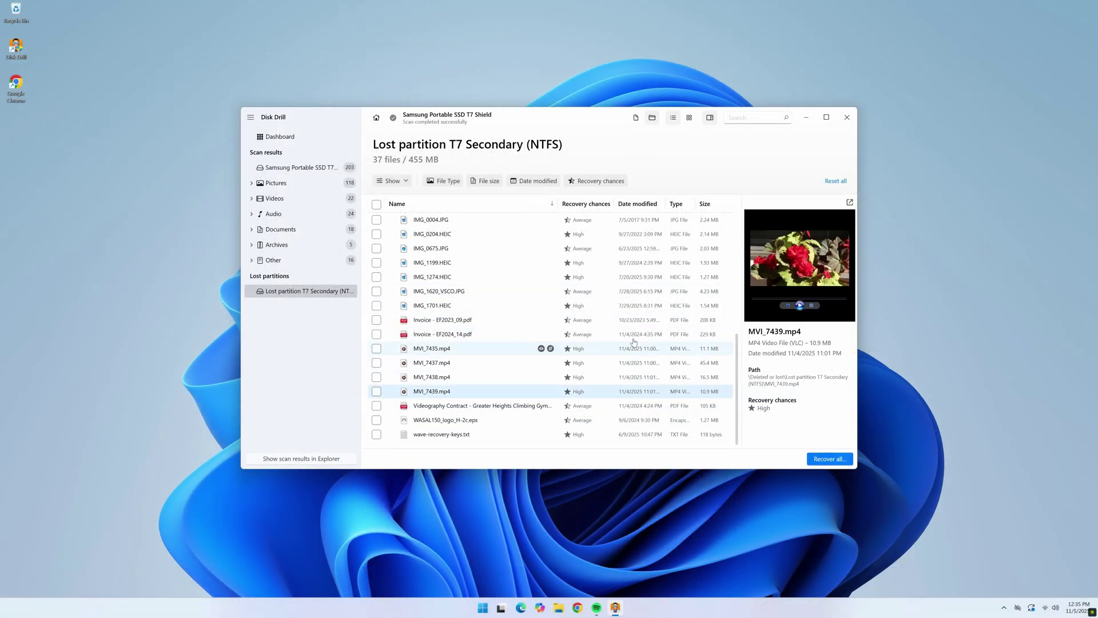
left_click(850, 202)
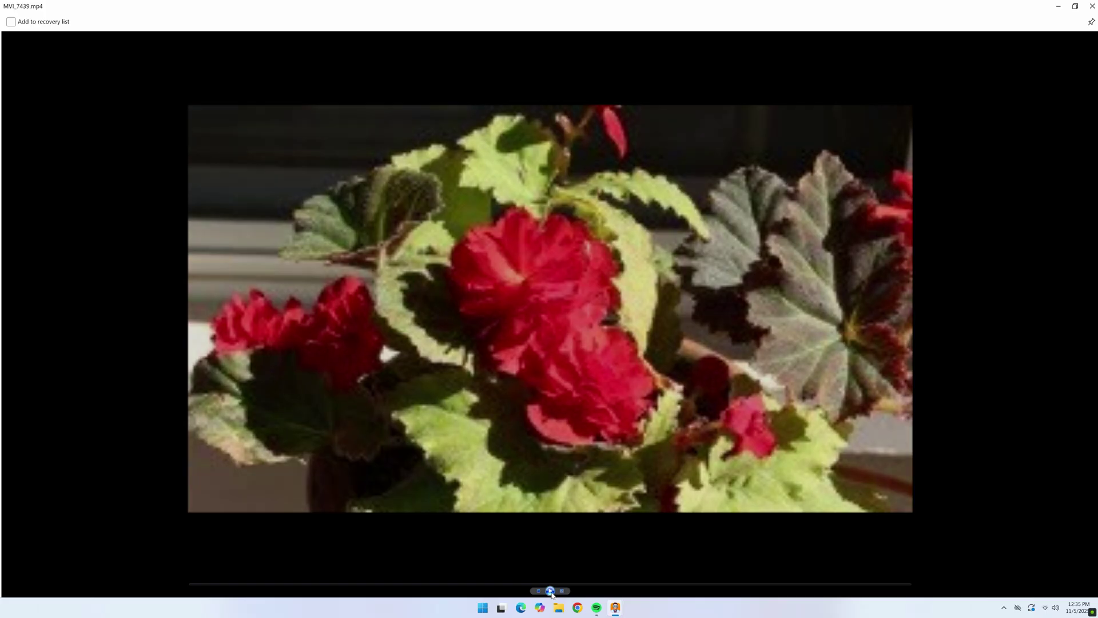
left_click(550, 592)
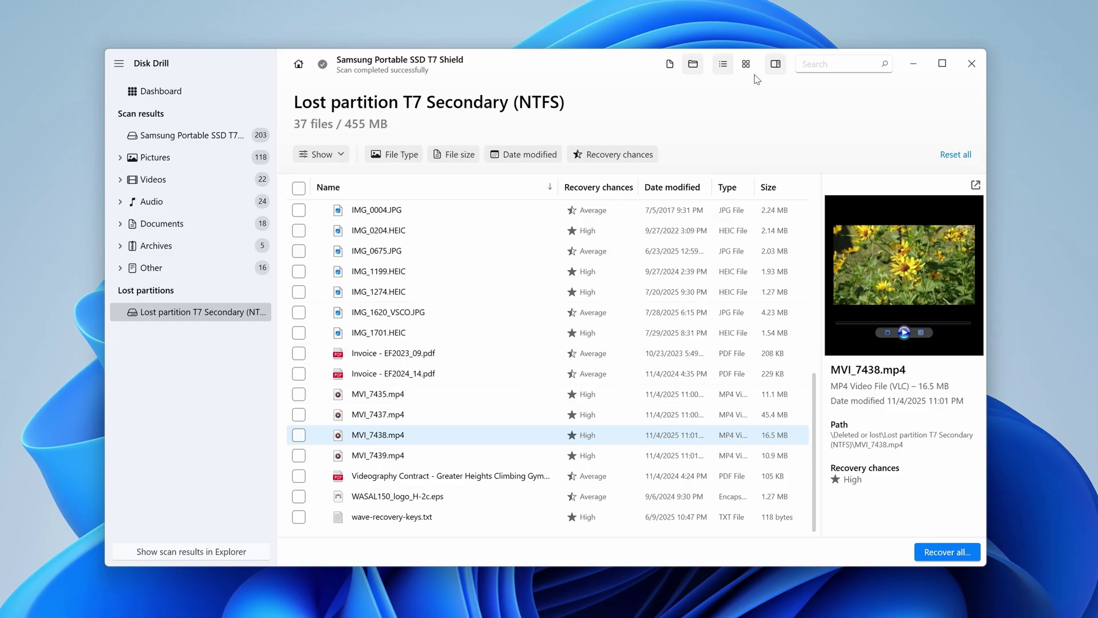
In grid view, tick IMG_0204.HEIC, IMG_0675.JPG, IMG_1199.HEIC and other photos, and target the Desktop for recovery
left_click(746, 65)
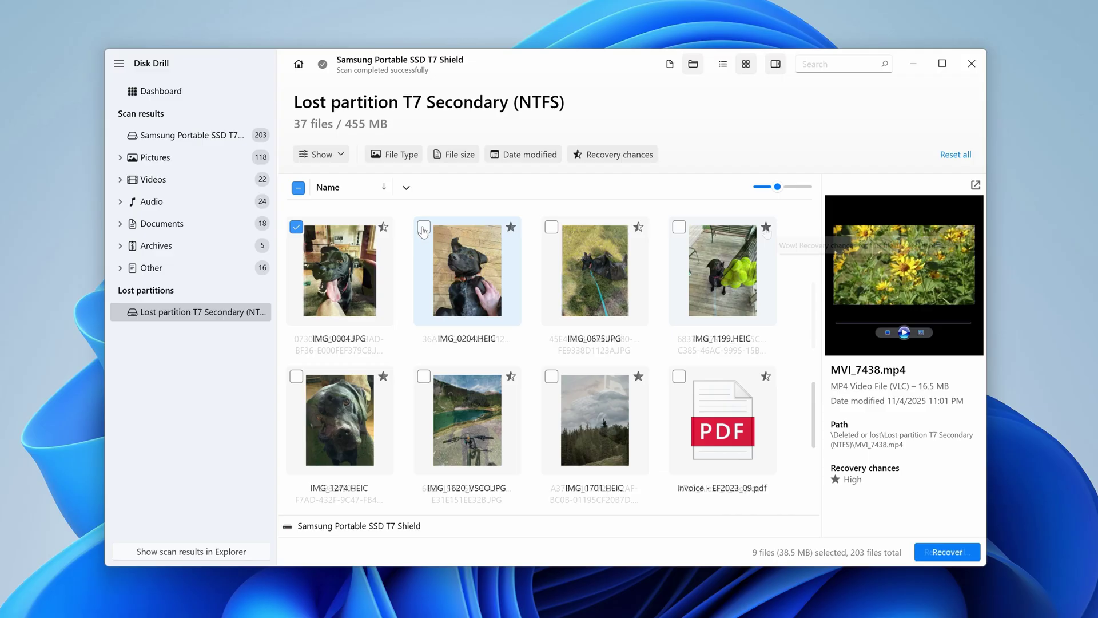
left_click(424, 227)
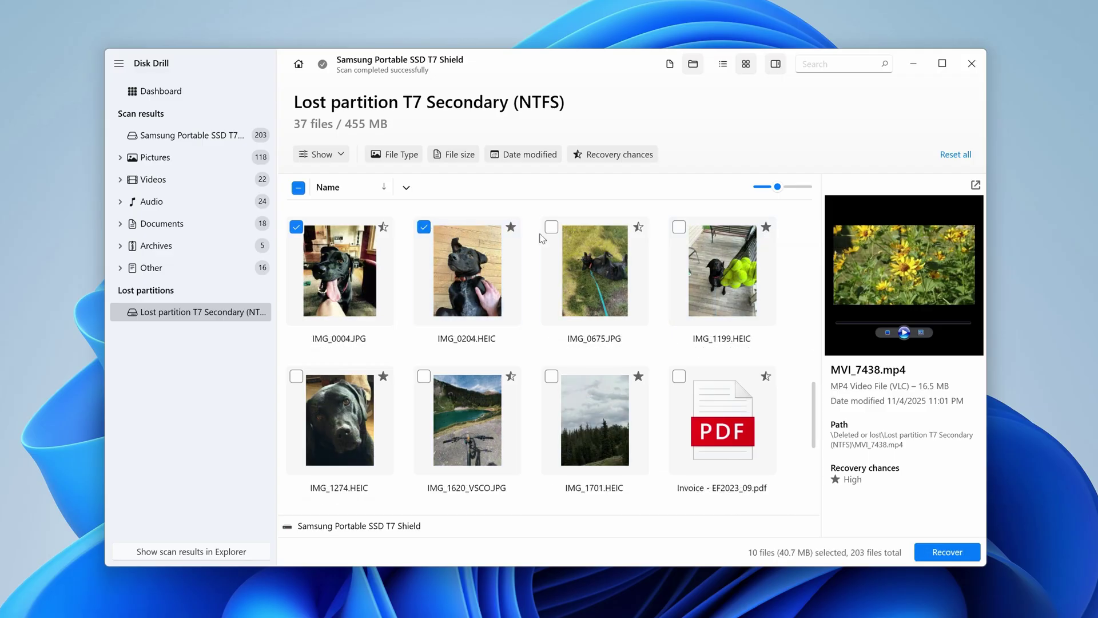
left_click(551, 229)
left_click(679, 227)
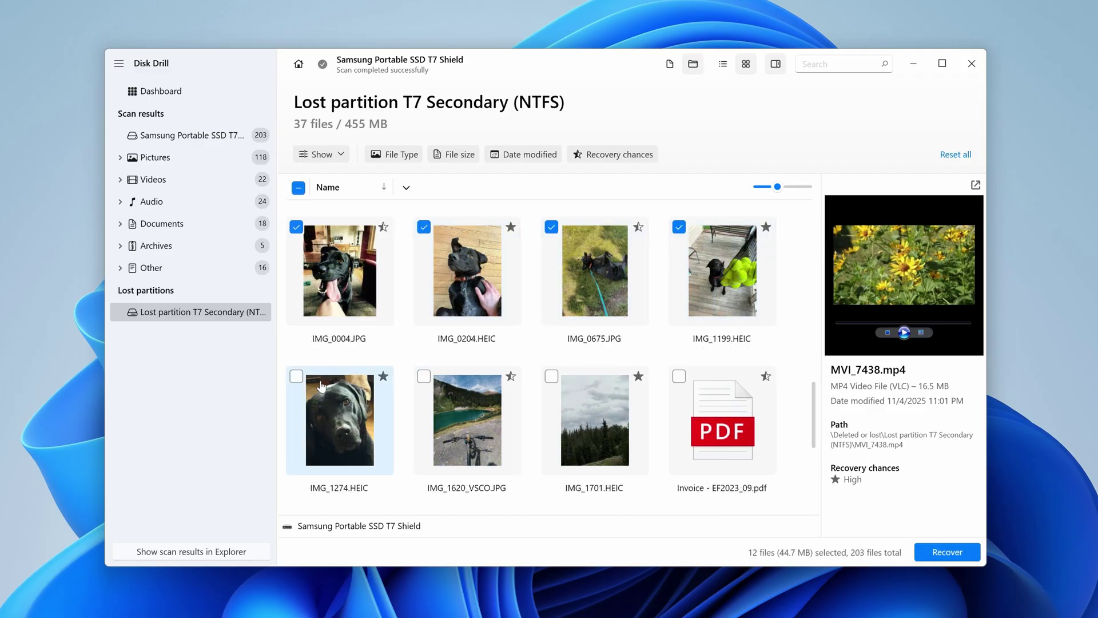
left_click(297, 378)
left_click(424, 376)
left_click(551, 376)
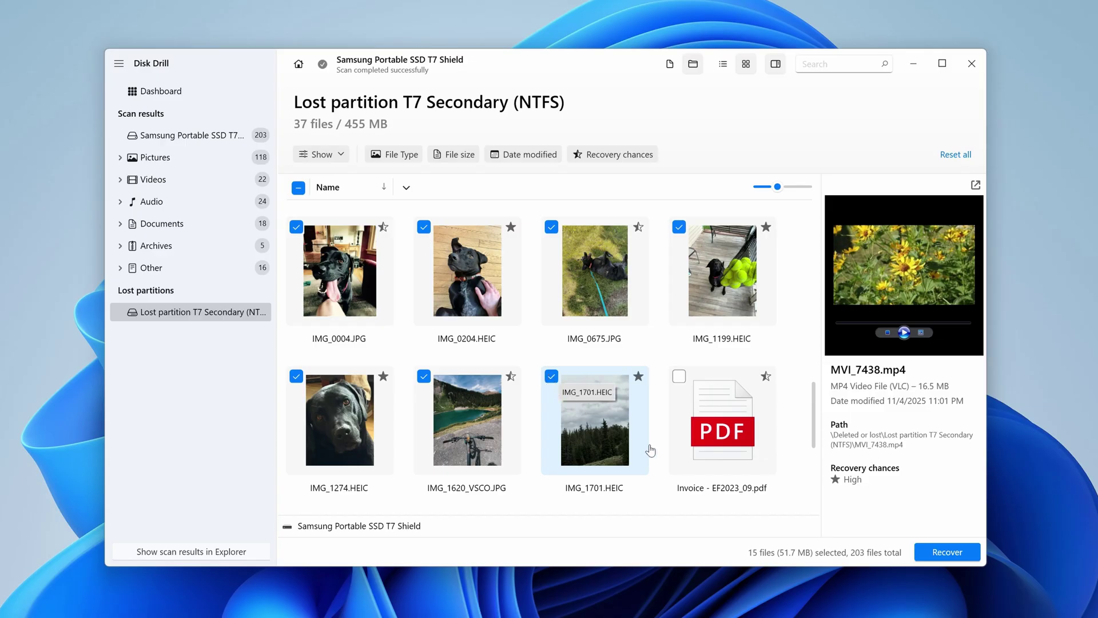
left_click(934, 555)
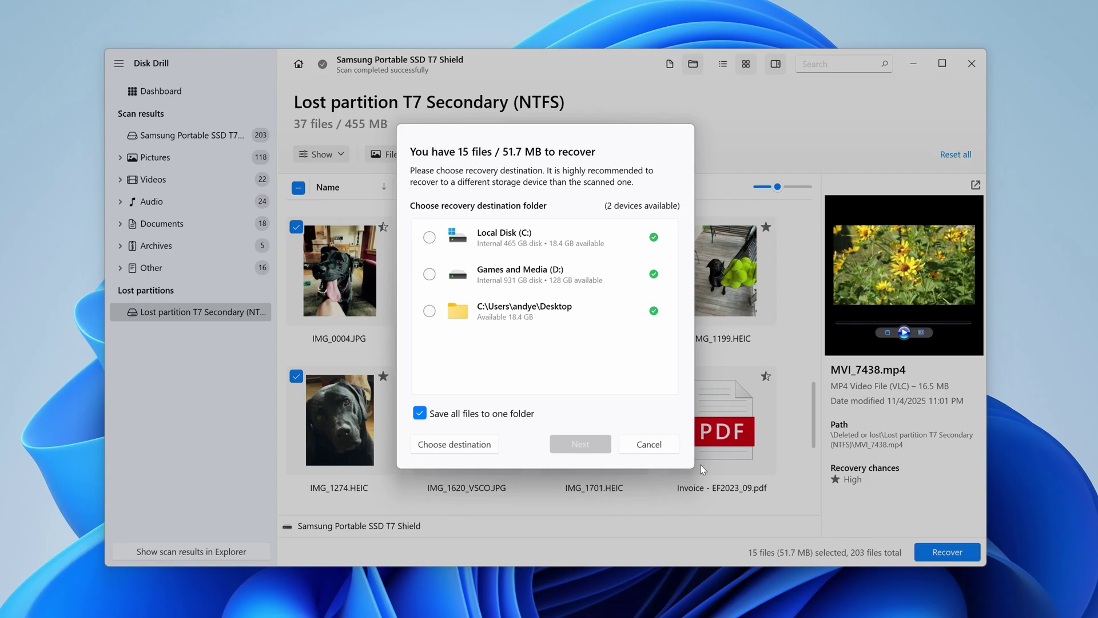
left_click(473, 312)
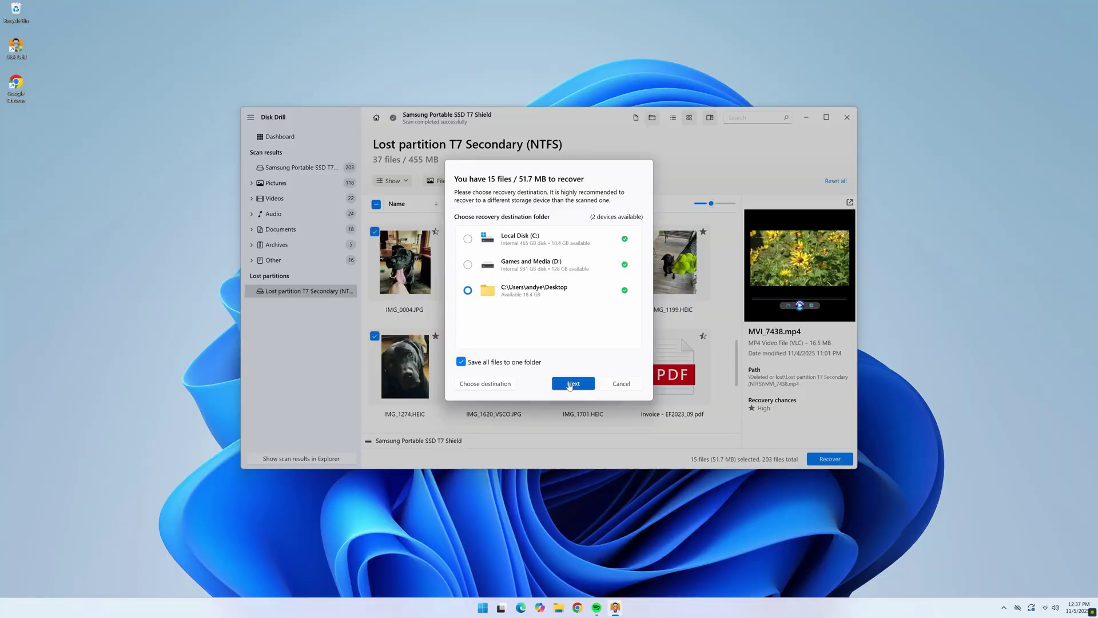
Recover the 15 files (51.7 MB) to the Desktop and open one recovered photo
left_click(566, 382)
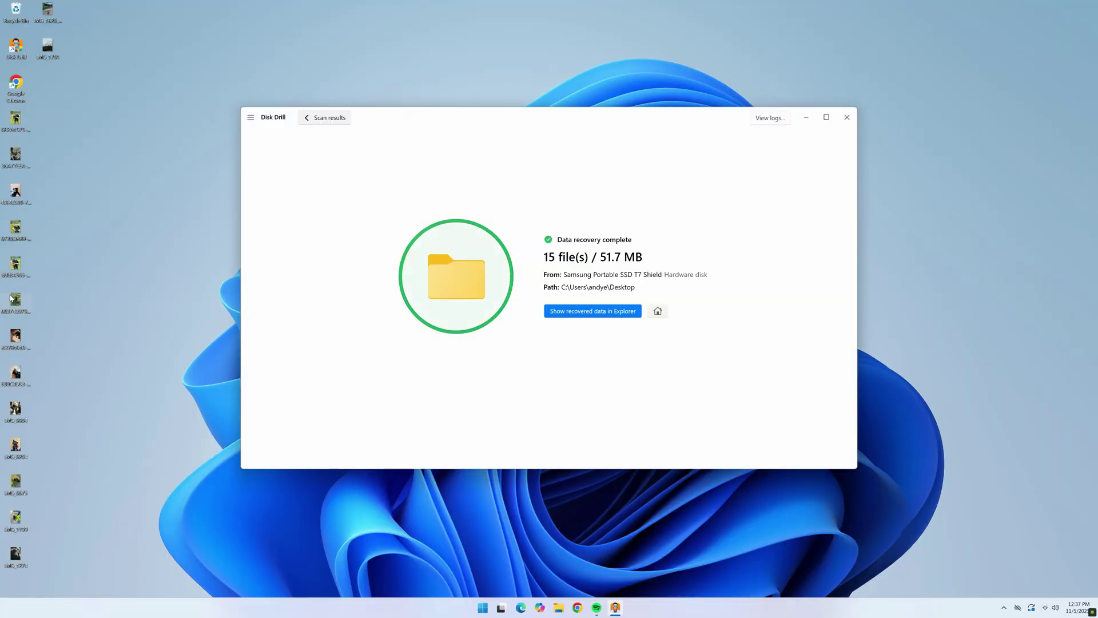
double_click(15, 267)
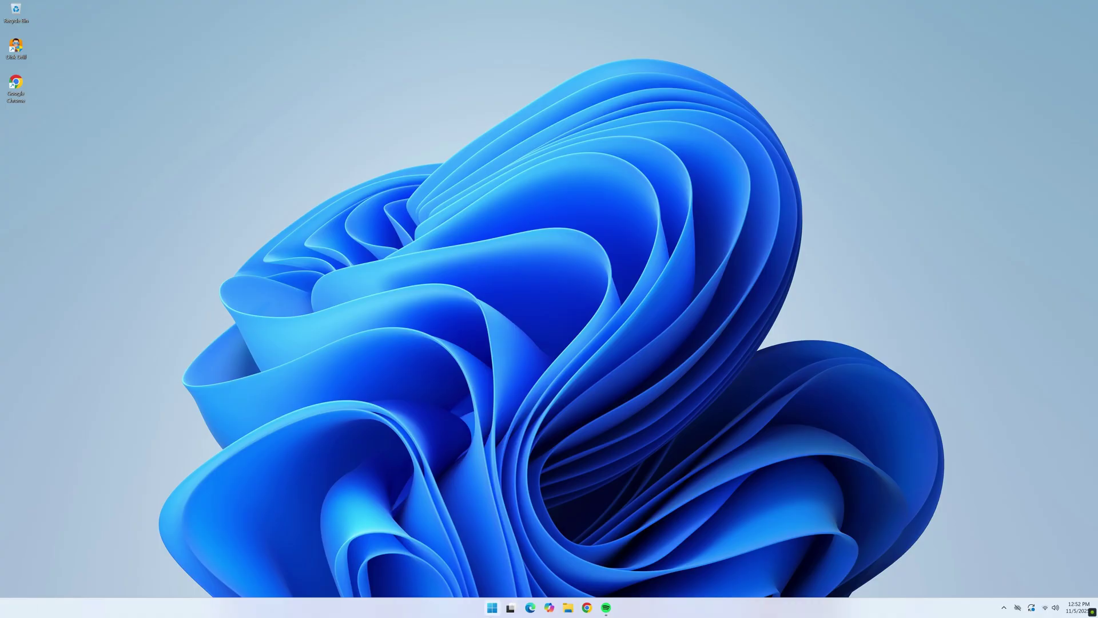
Open Disk Management by searching Start for 'disk manag'
left_click(491, 614)
type("disk manag")
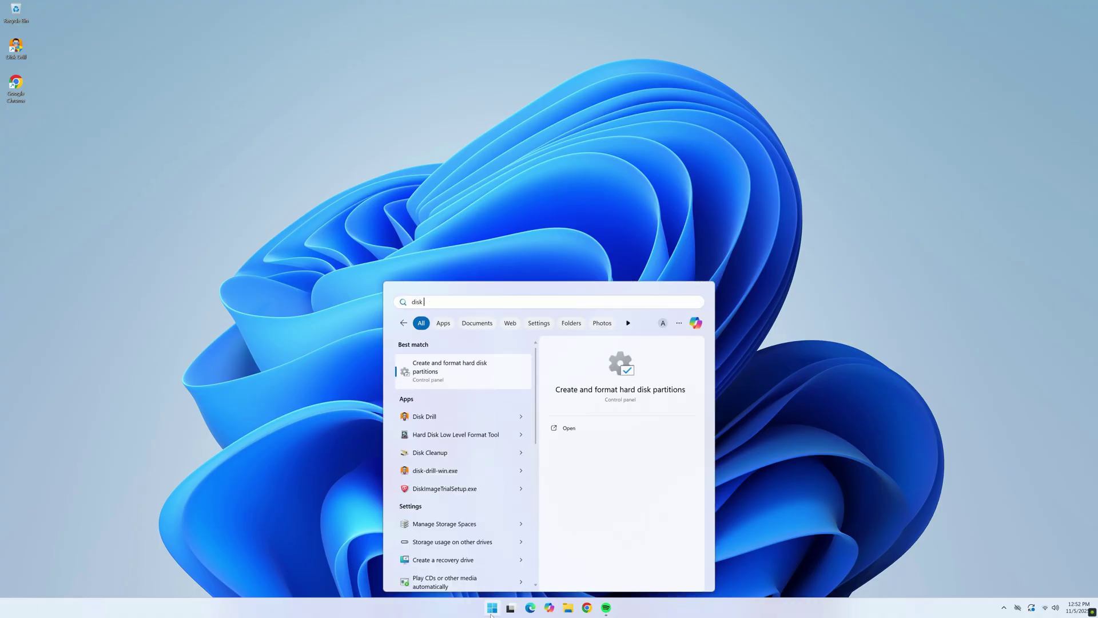
key("Return")
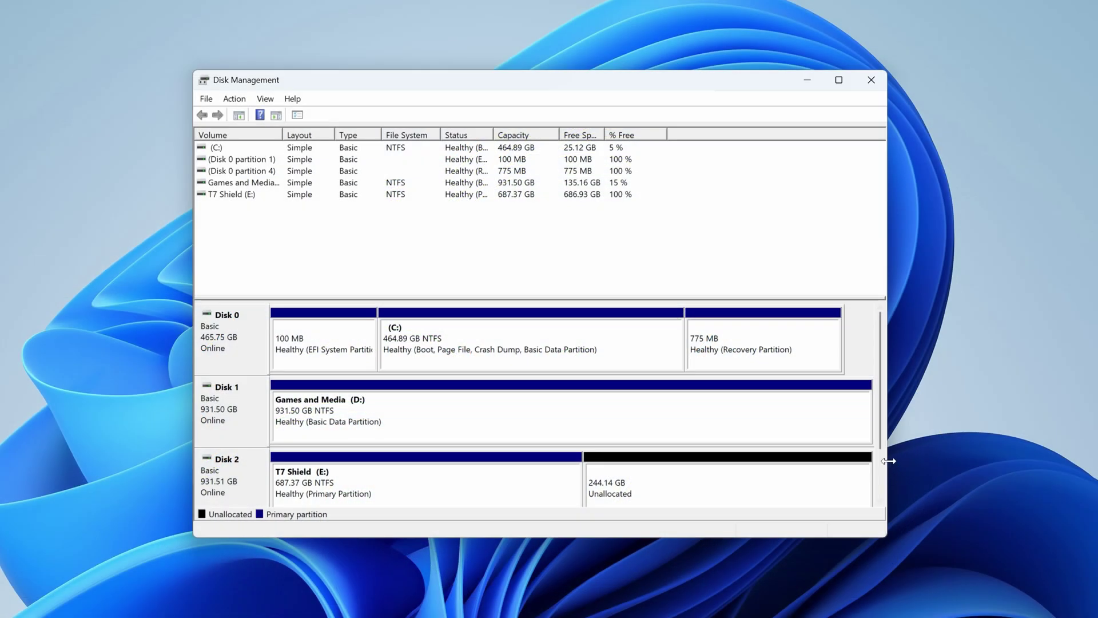
left_click_drag(880, 443, 881, 493)
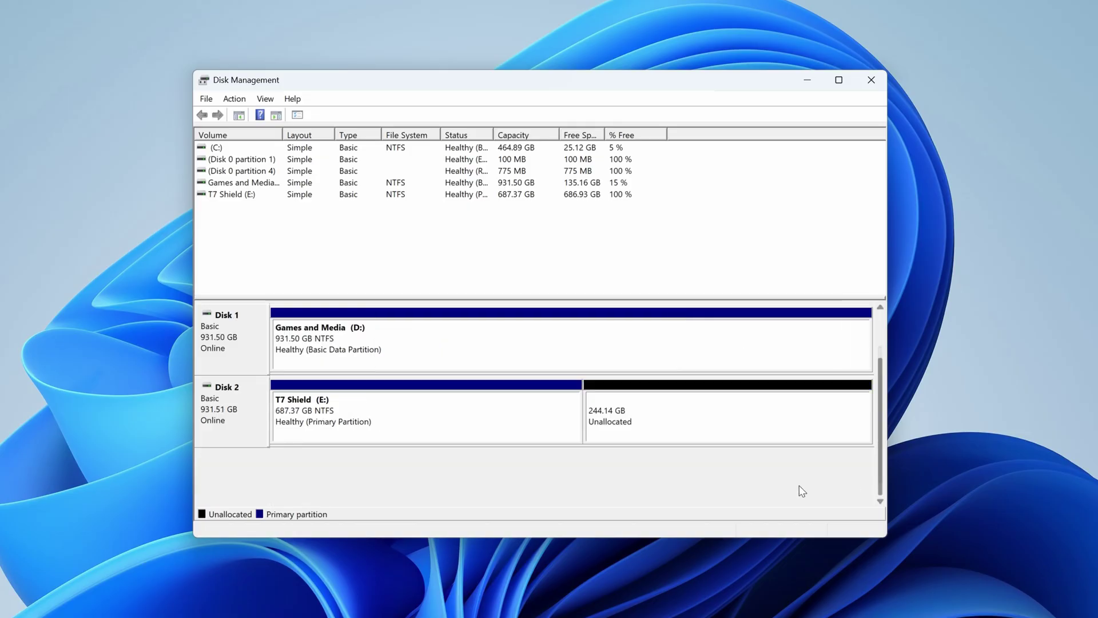
Start a New Simple Volume on Disk 2's 244.14 GB unallocated space
left_click(645, 417)
right_click(643, 413)
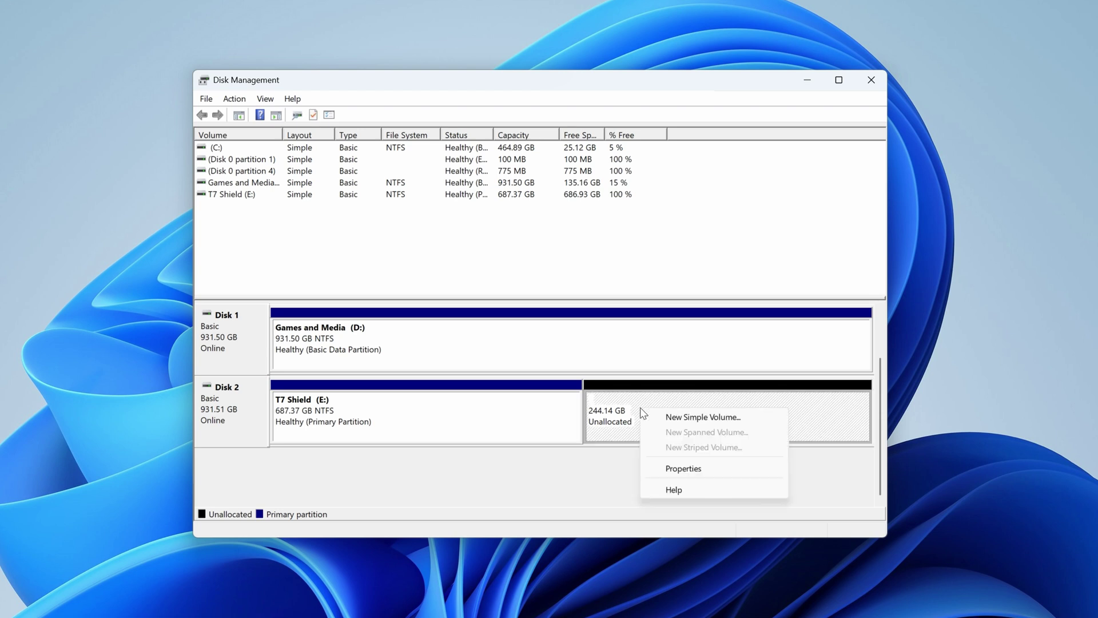
left_click(664, 416)
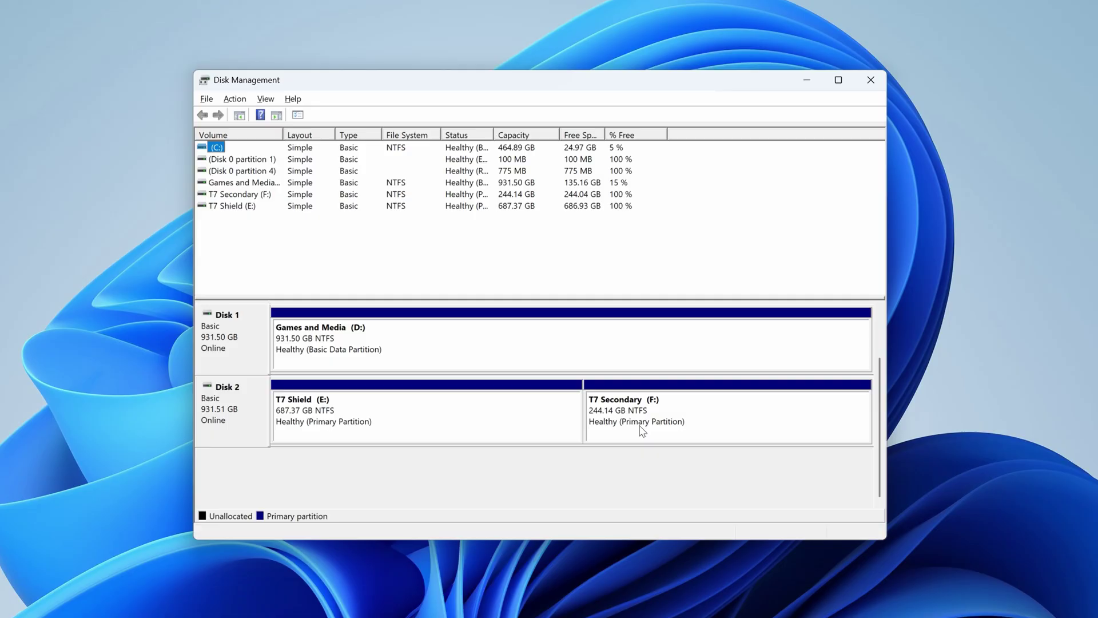
Change the T7 Secondary volume's drive letter from F: to K: and accept the warning
left_click(641, 429)
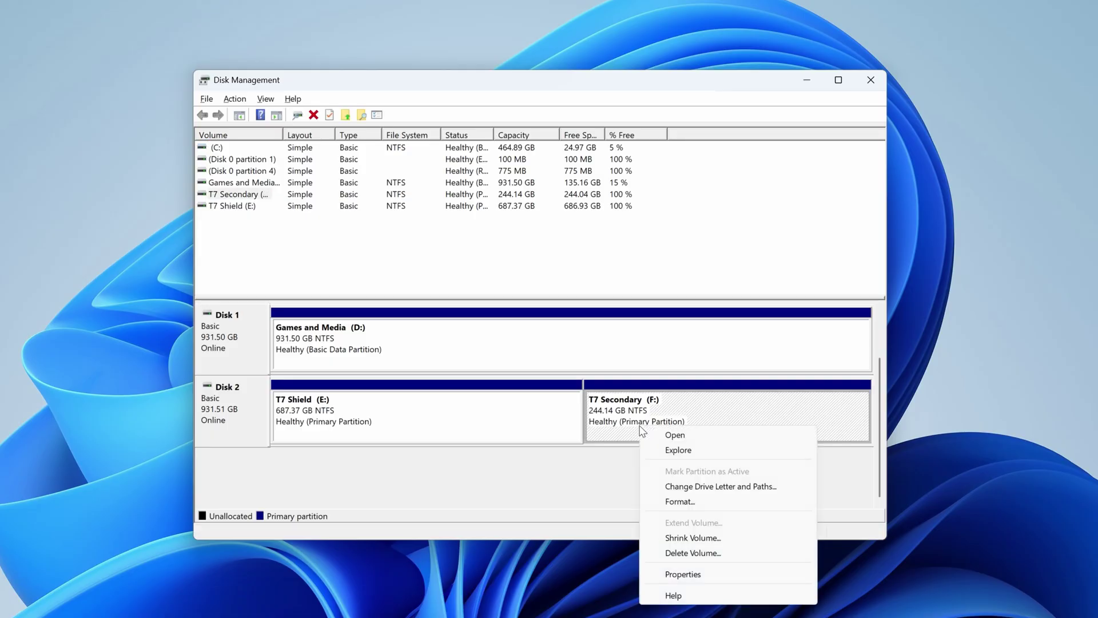
left_click(678, 486)
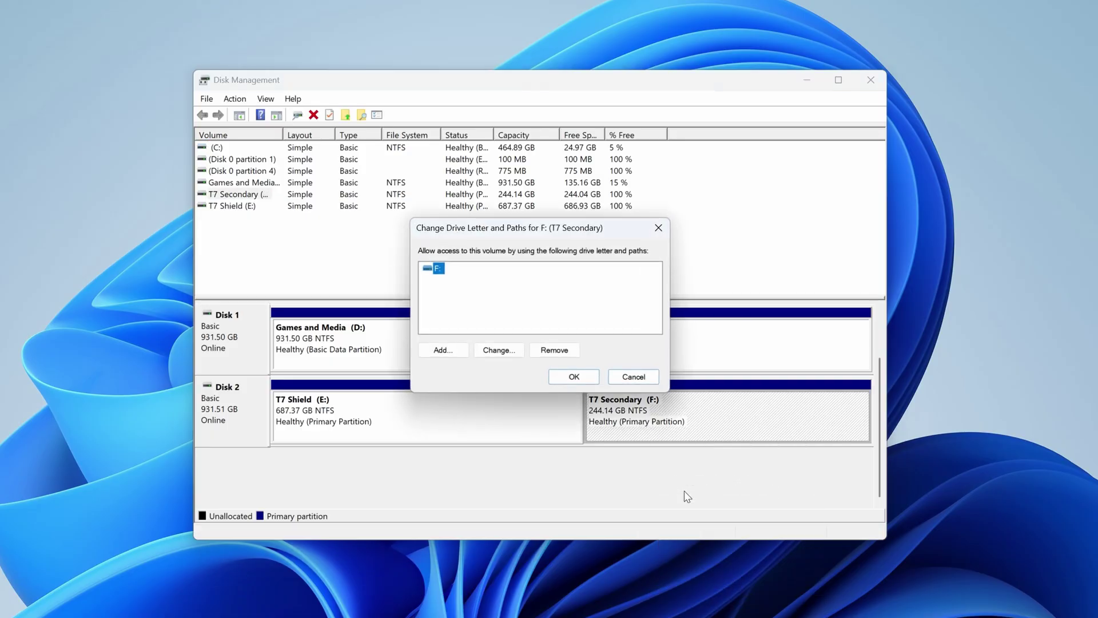
left_click(498, 350)
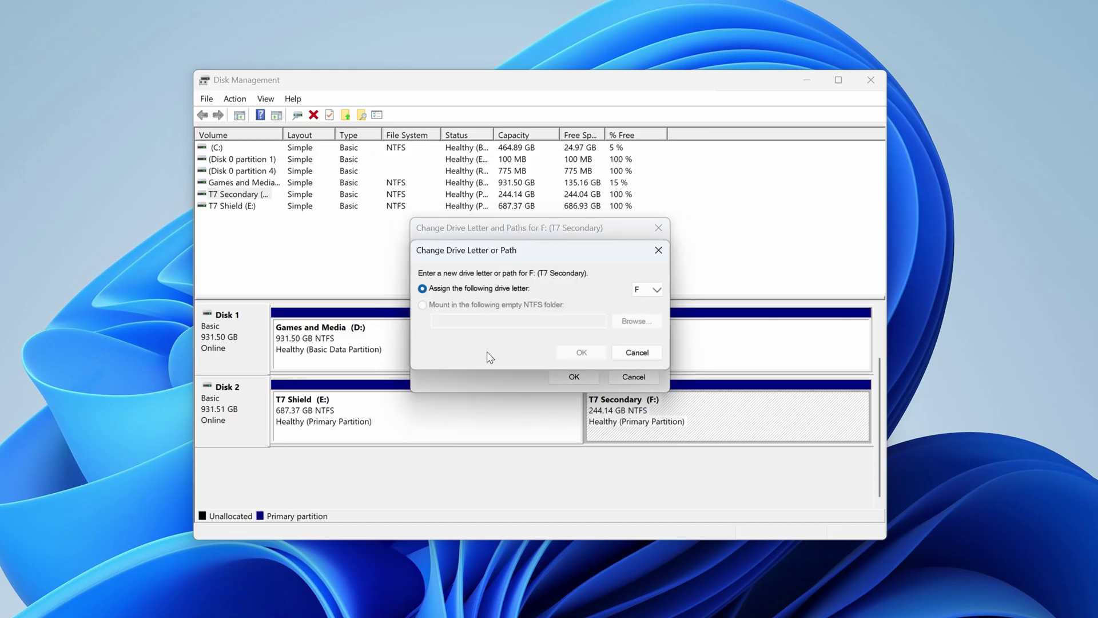
left_click(647, 289)
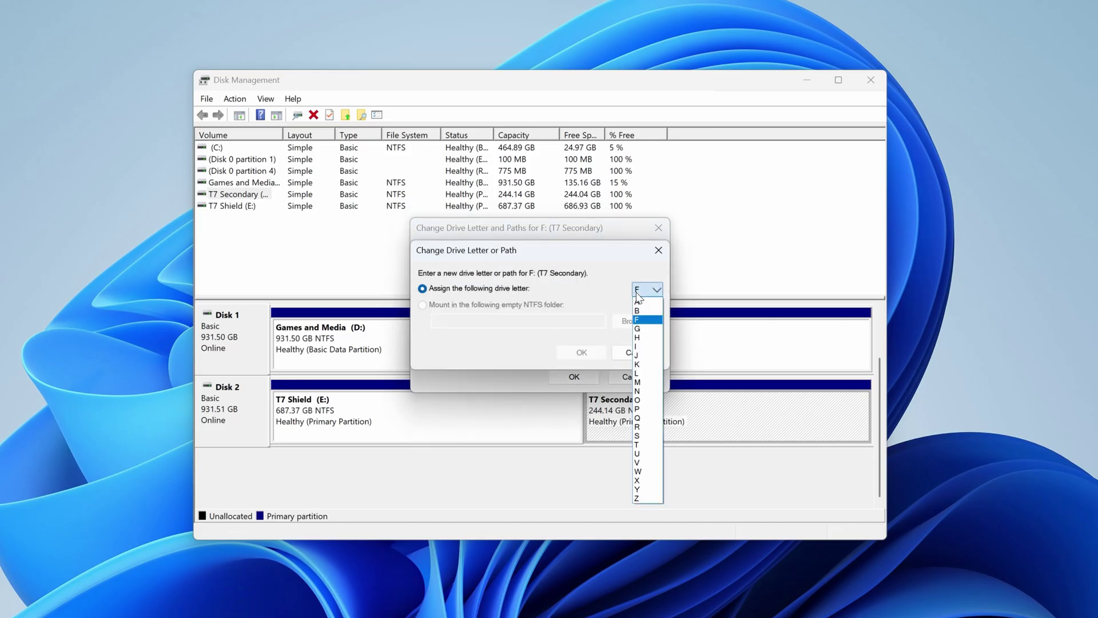
left_click(637, 364)
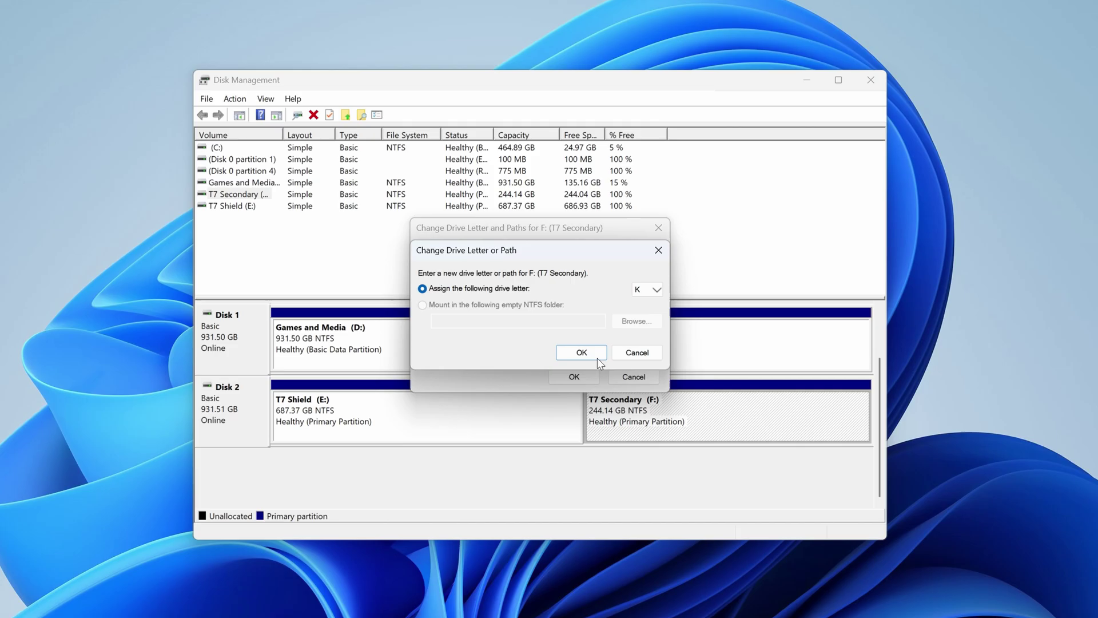
left_click(594, 356)
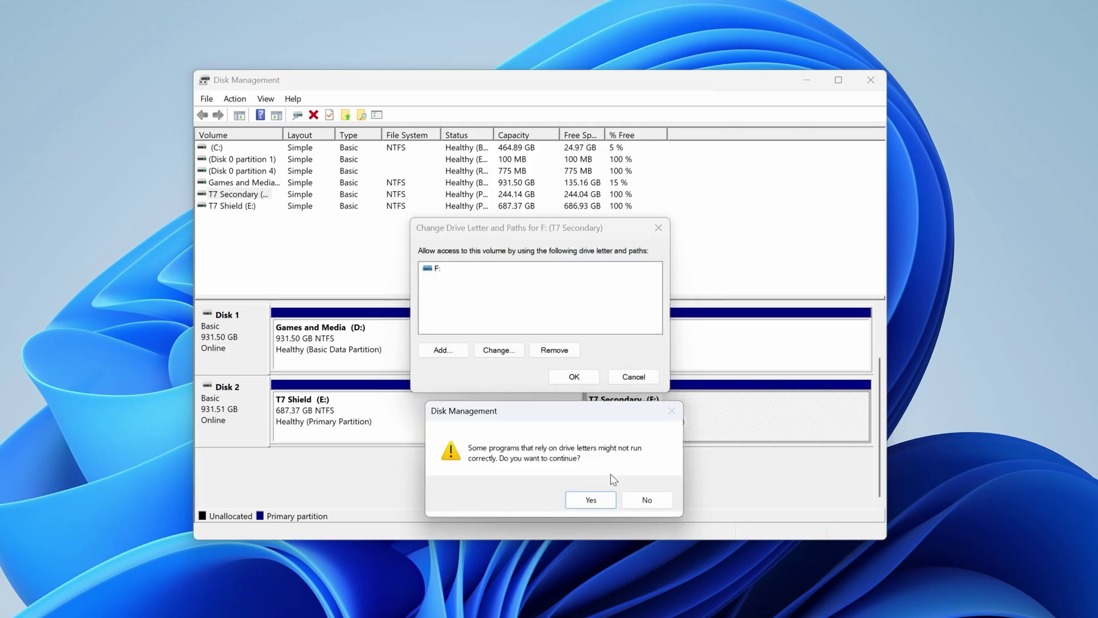
left_click(608, 497)
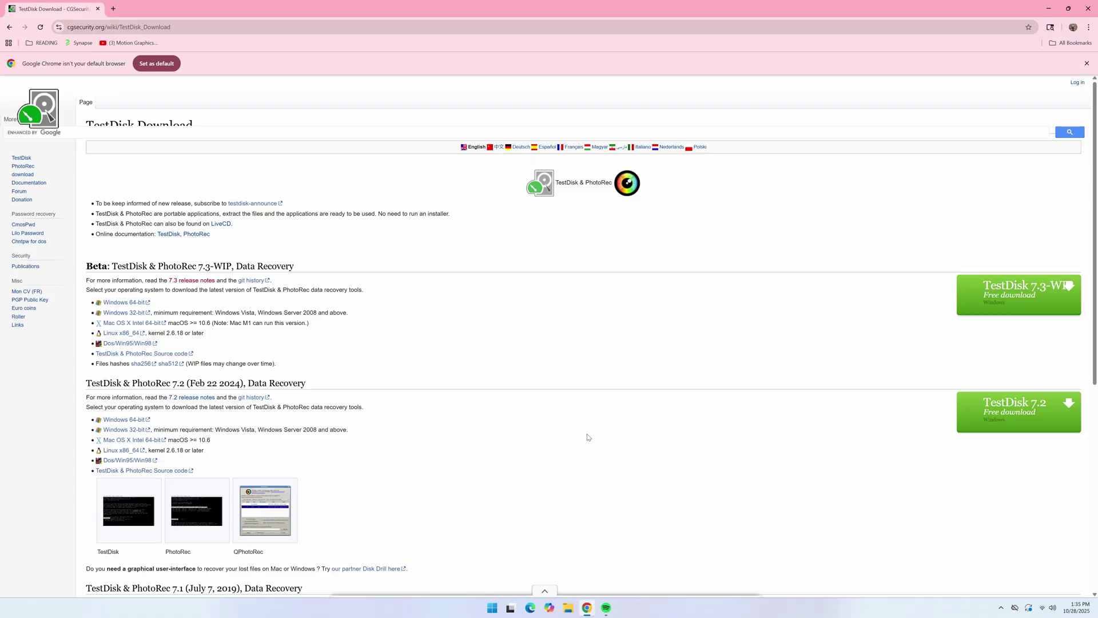
Download the TestDisk 7.3-WIP Windows zip and open its testdisk-7.3-WIP folder
left_click(1059, 290)
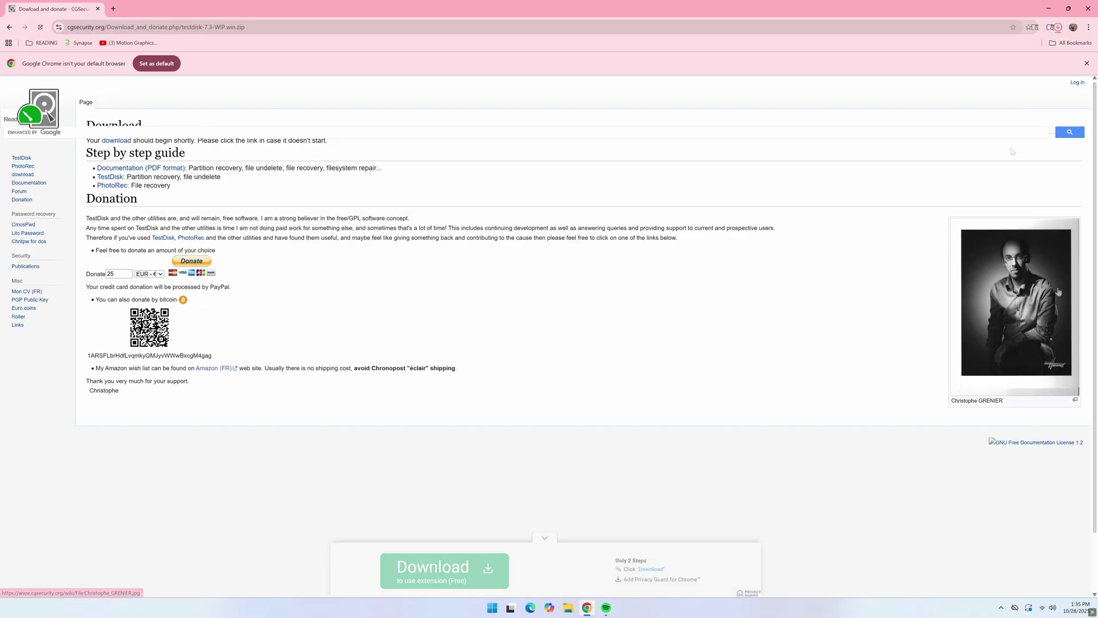
left_click(995, 53)
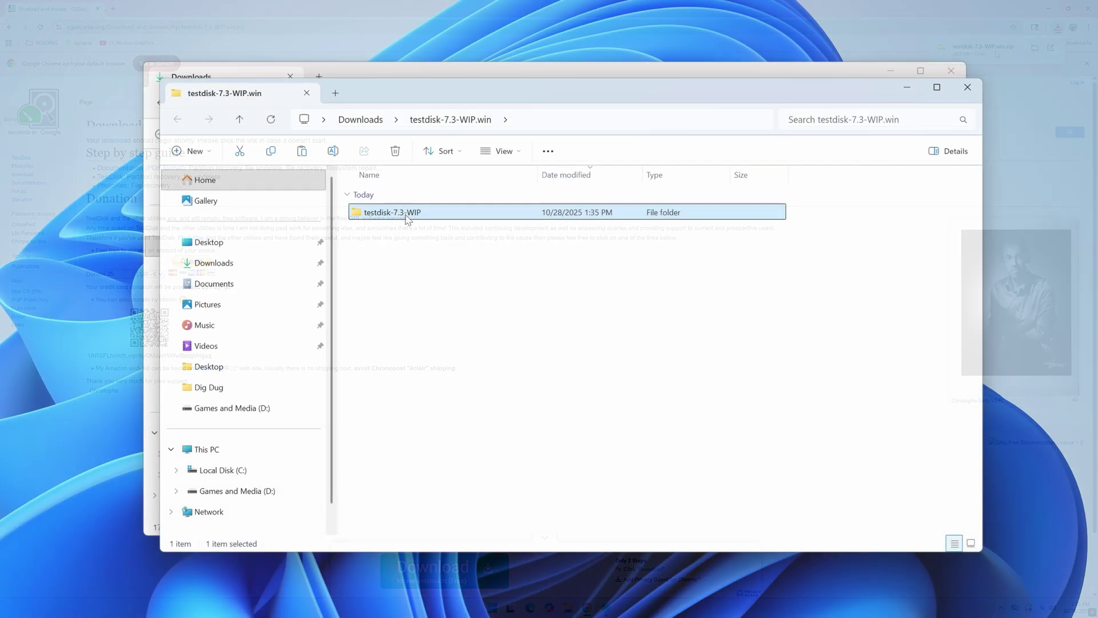
double_click(407, 216)
scroll(424, 355, "down", 7)
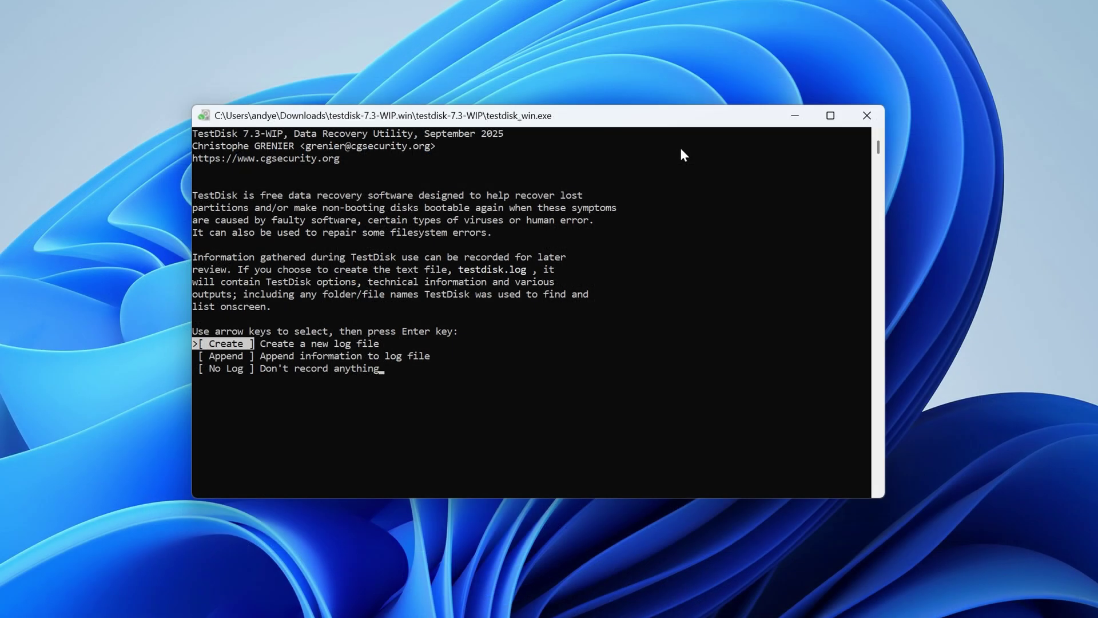
Create a log, select the T7 Shield disk with Intel table, and run Quick Search
key("Return")
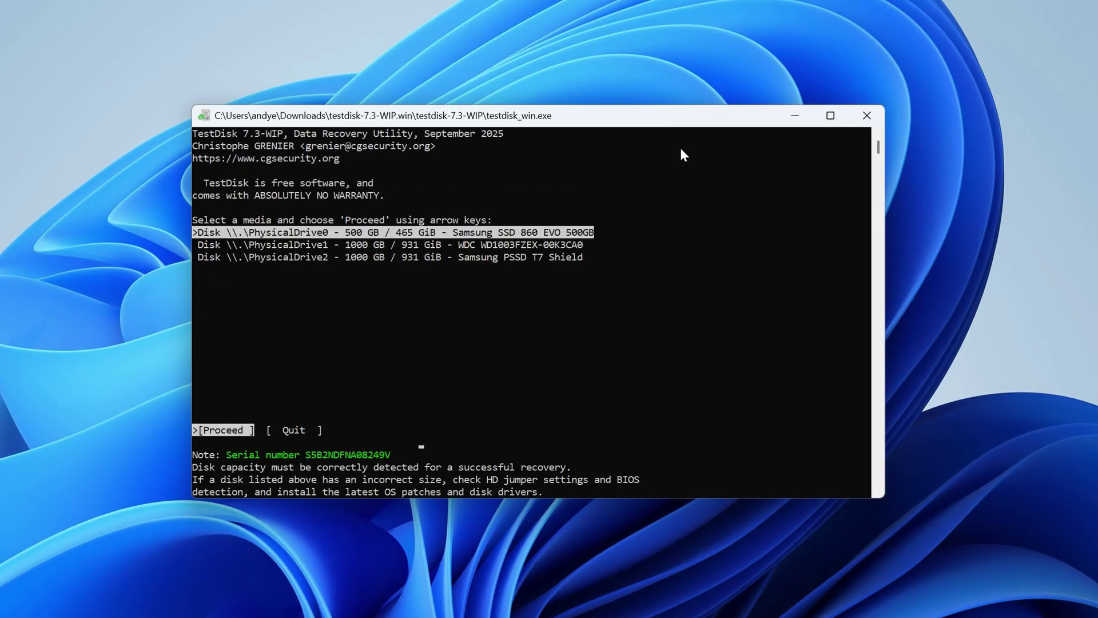
key("Down")
key("Down")
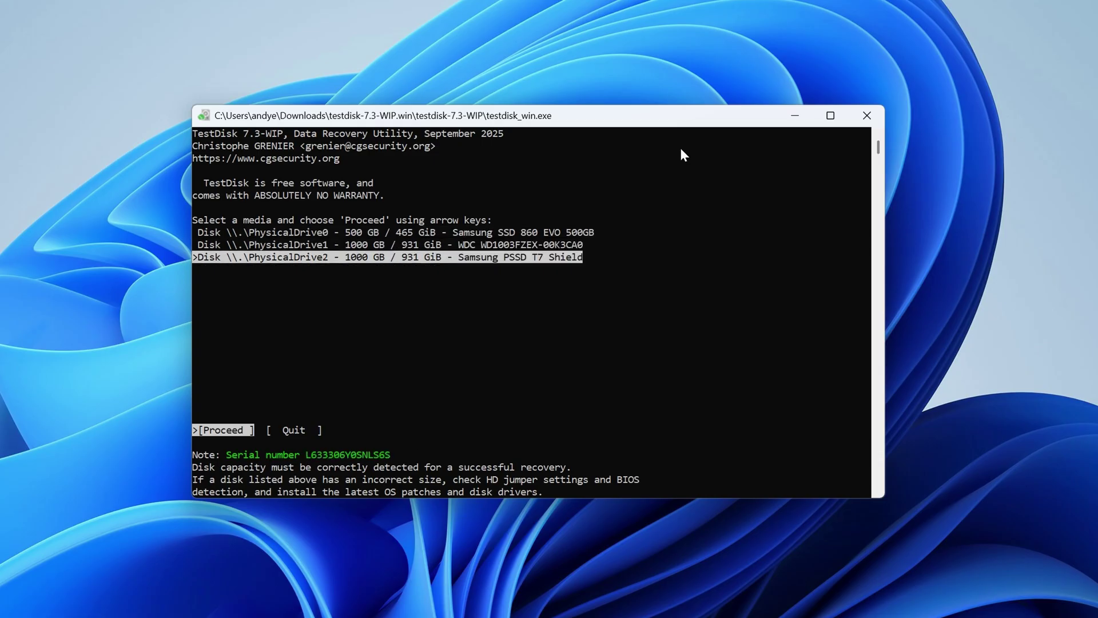
key("Return")
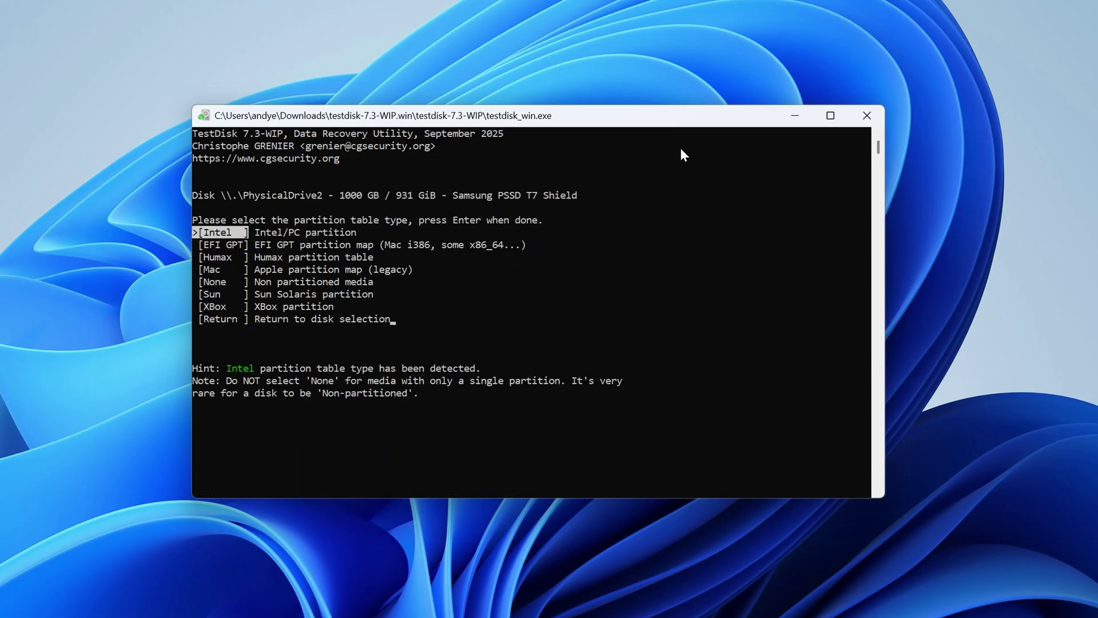
key("Return")
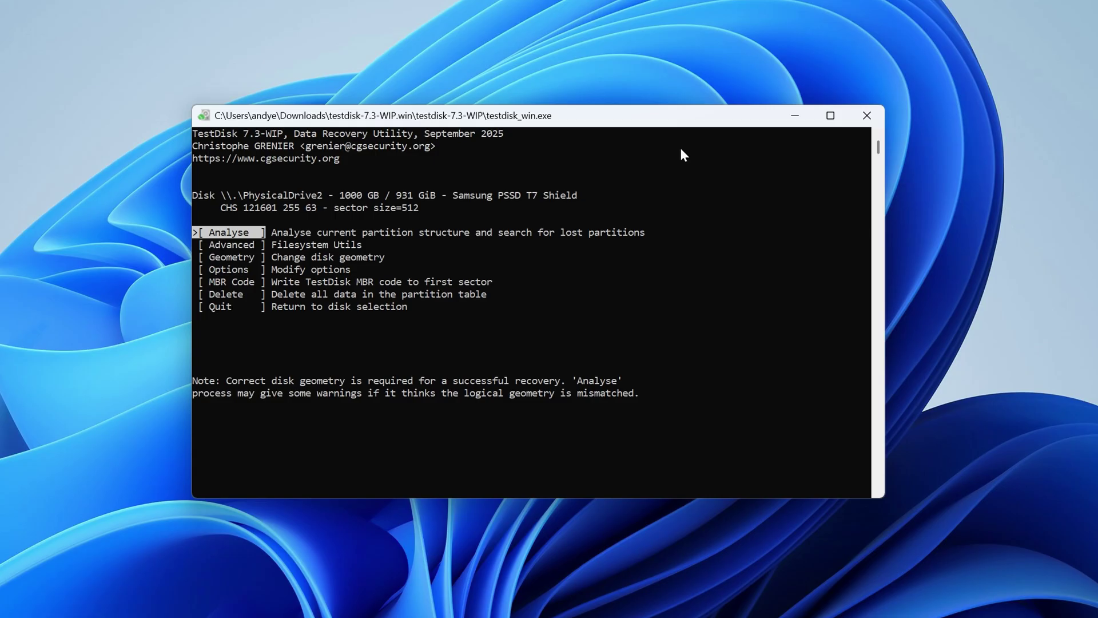
key("Return")
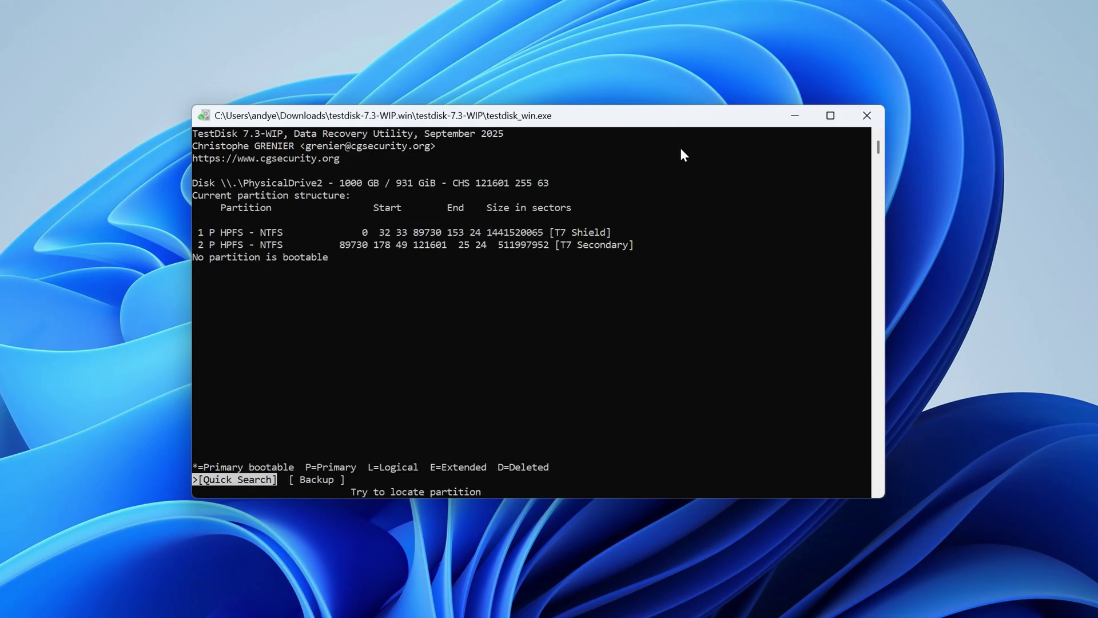
key("Return")
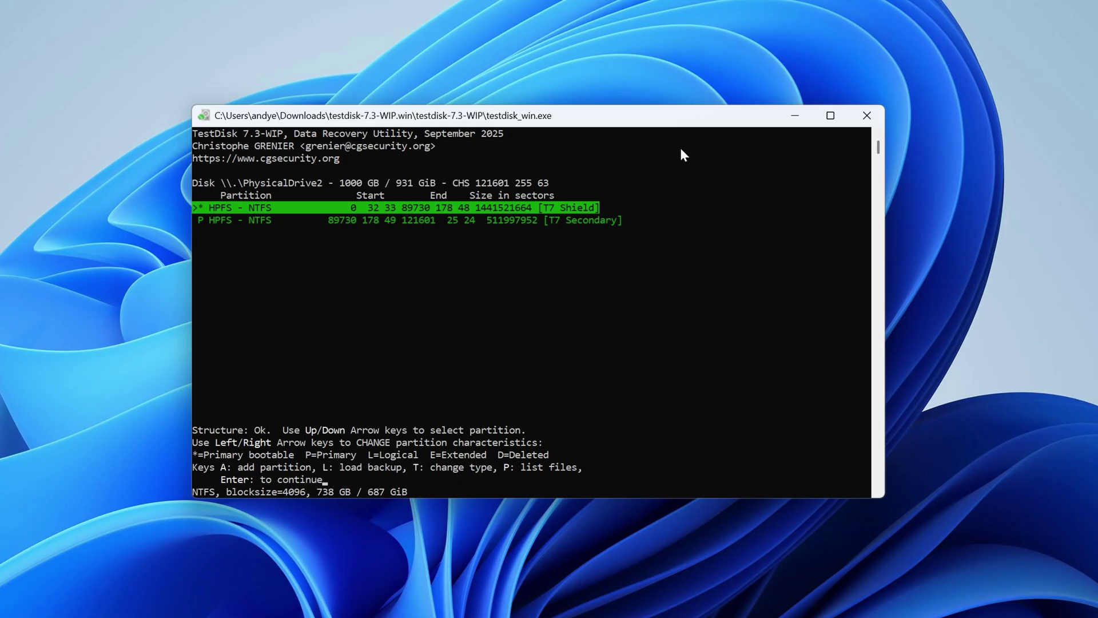
Keep T7 Secondary as primary and write the partition table, confirming with Y
key("Down")
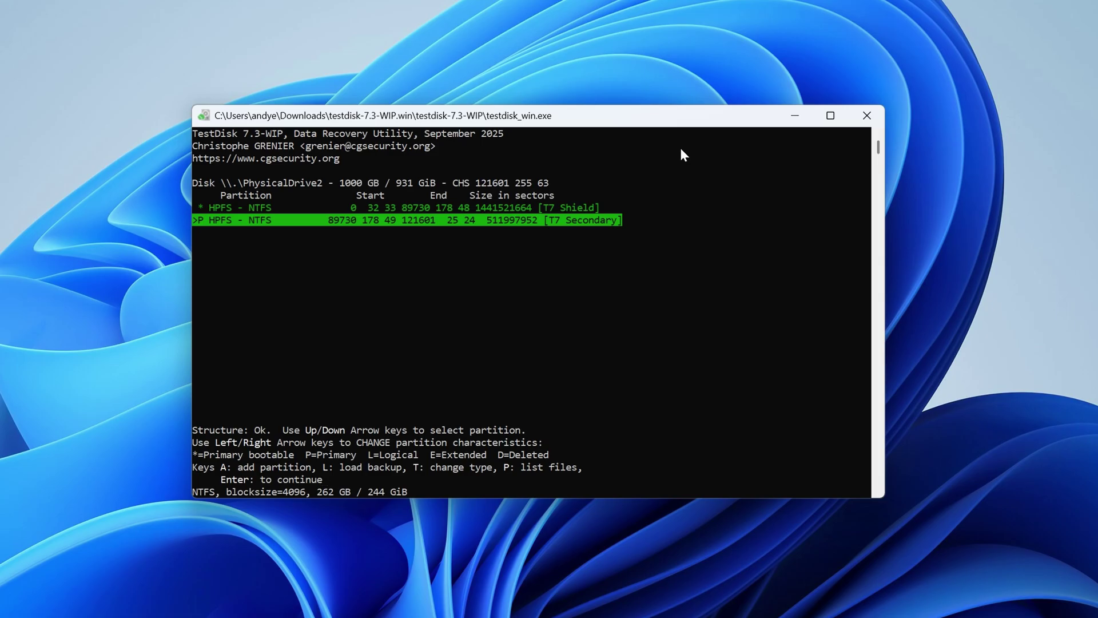
key("Right")
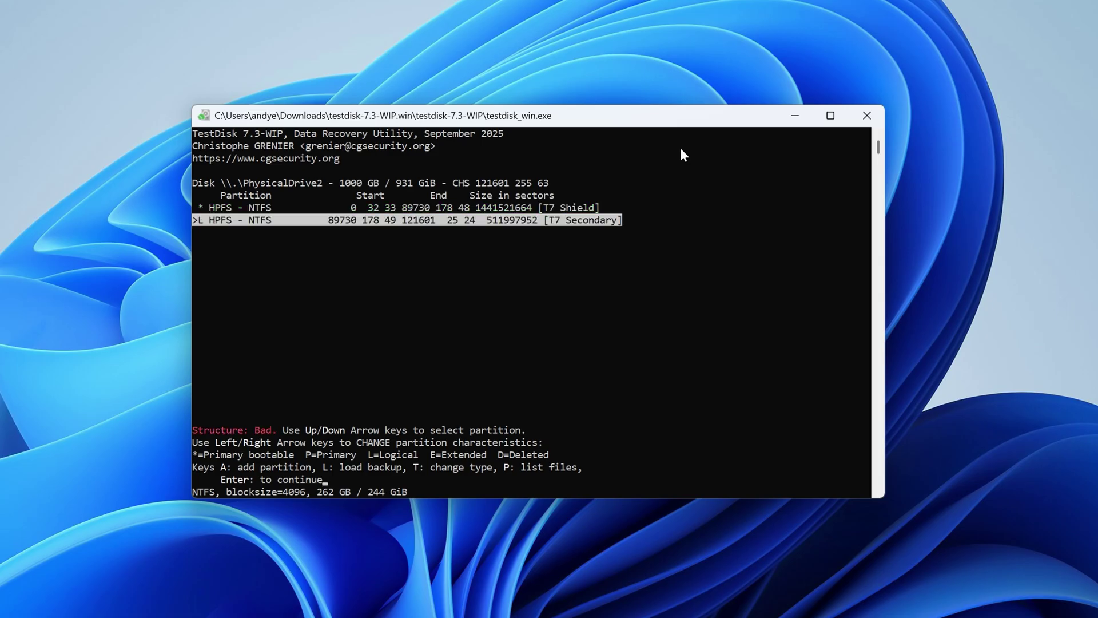
key("Left")
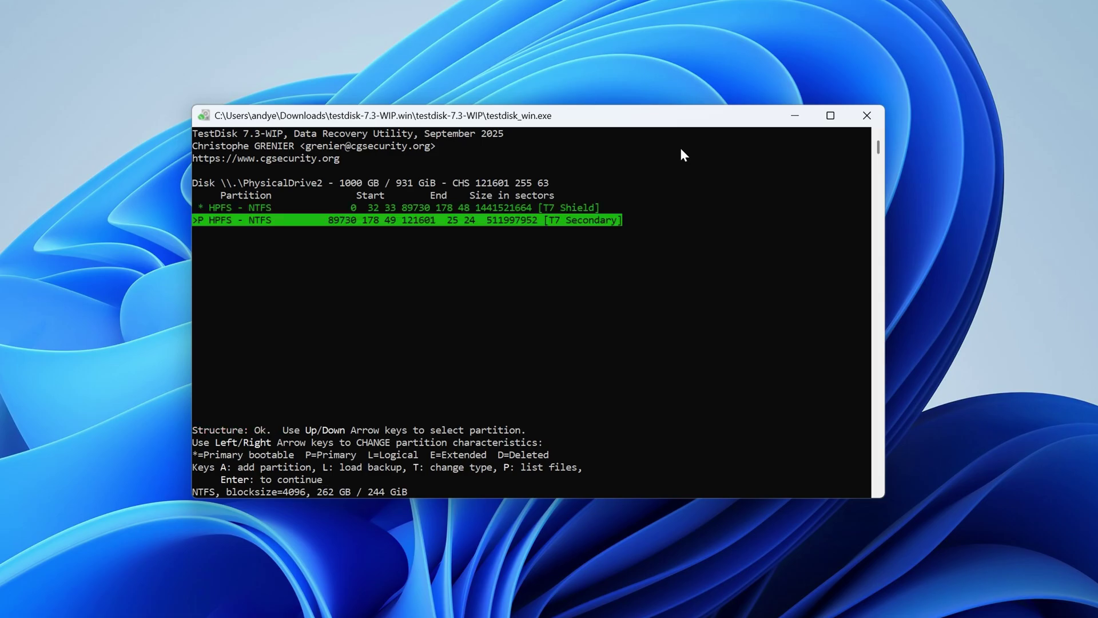
key("Return")
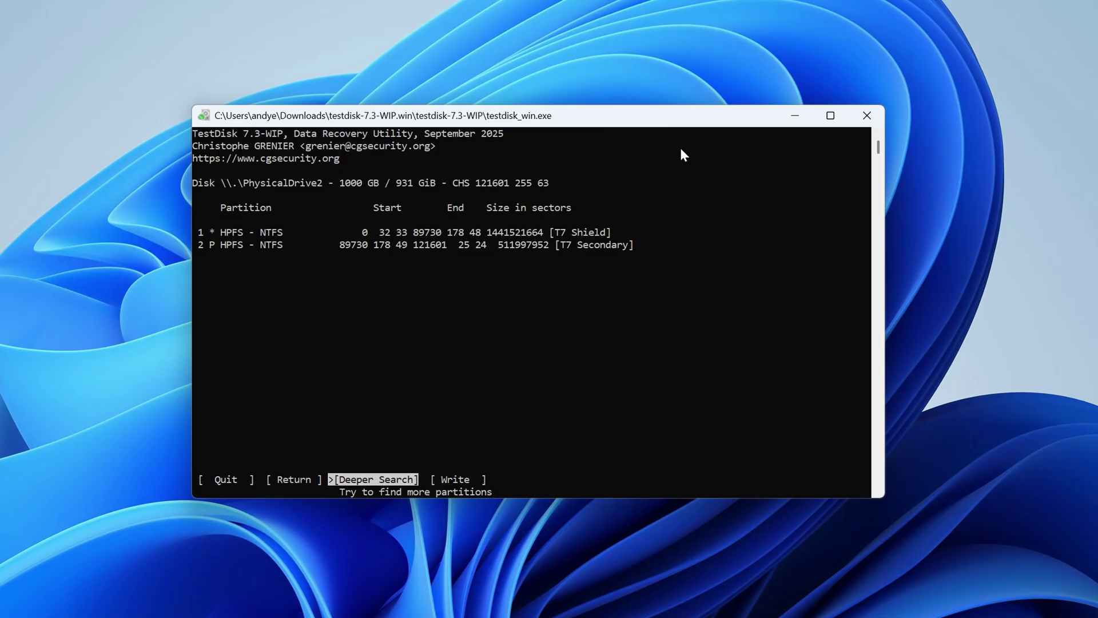
key("Right")
key("Return")
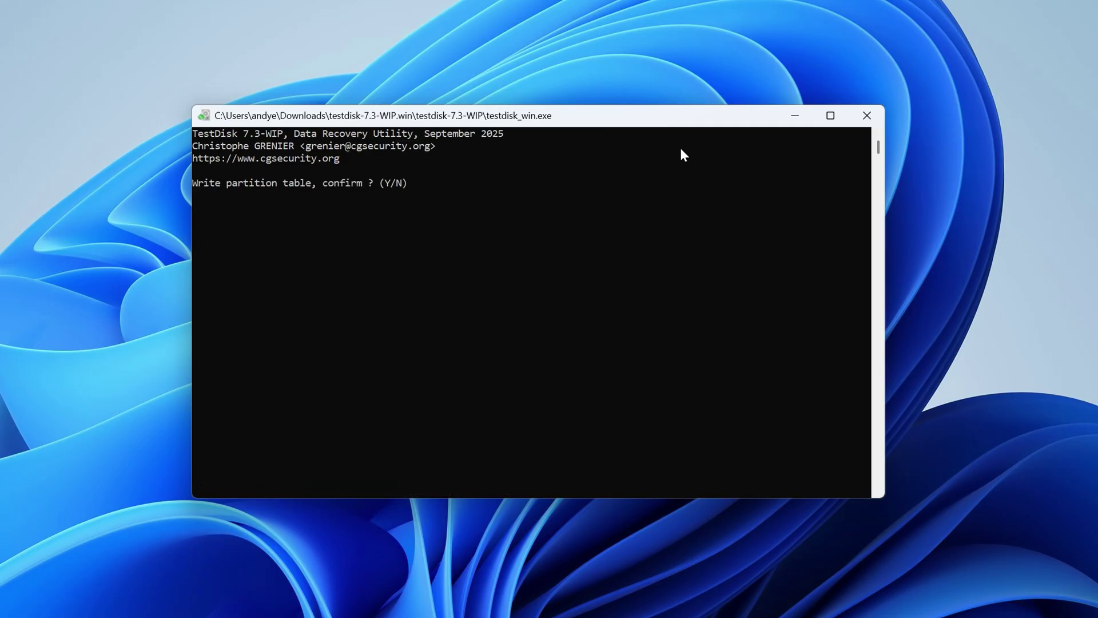
key("y")
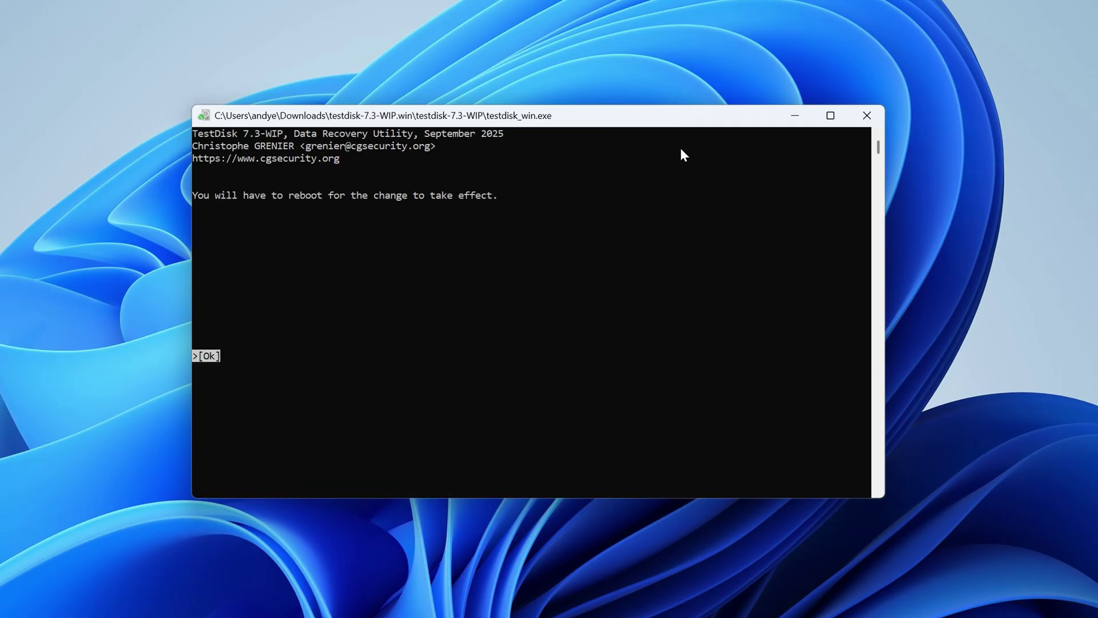